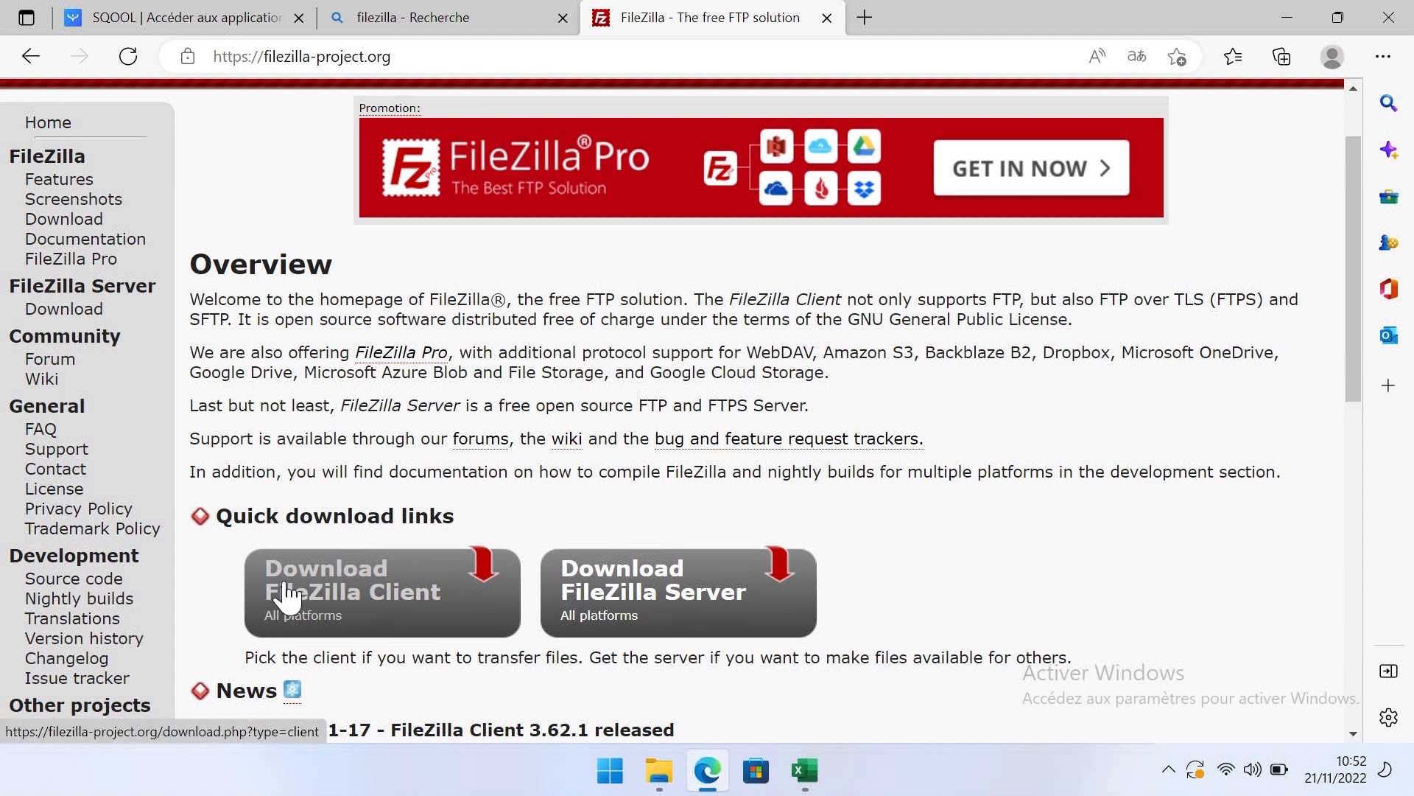
# Step: Download the Windows 64-bit FileZilla Client installer in the standard FileZilla edition
pyautogui.click(366, 585)
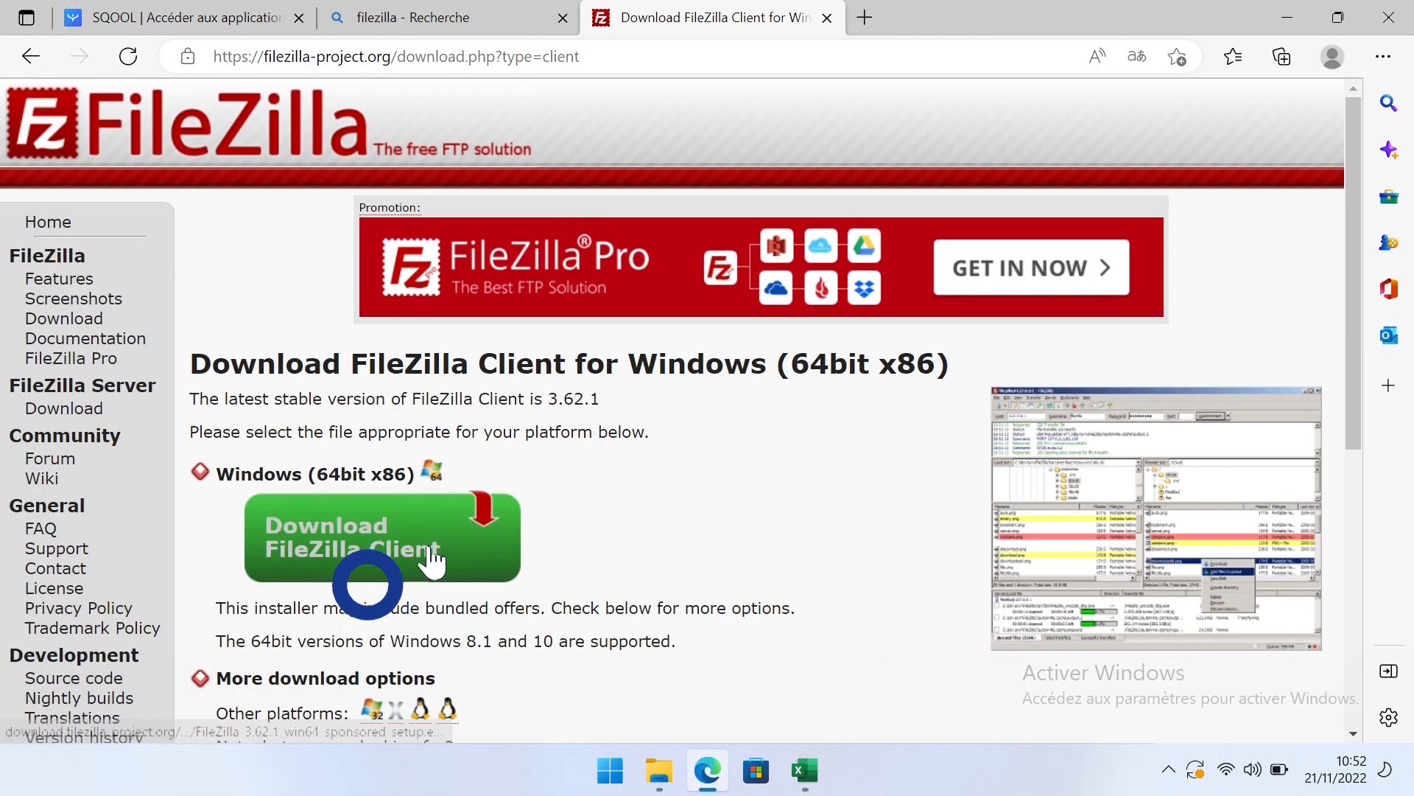
pyautogui.click(434, 548)
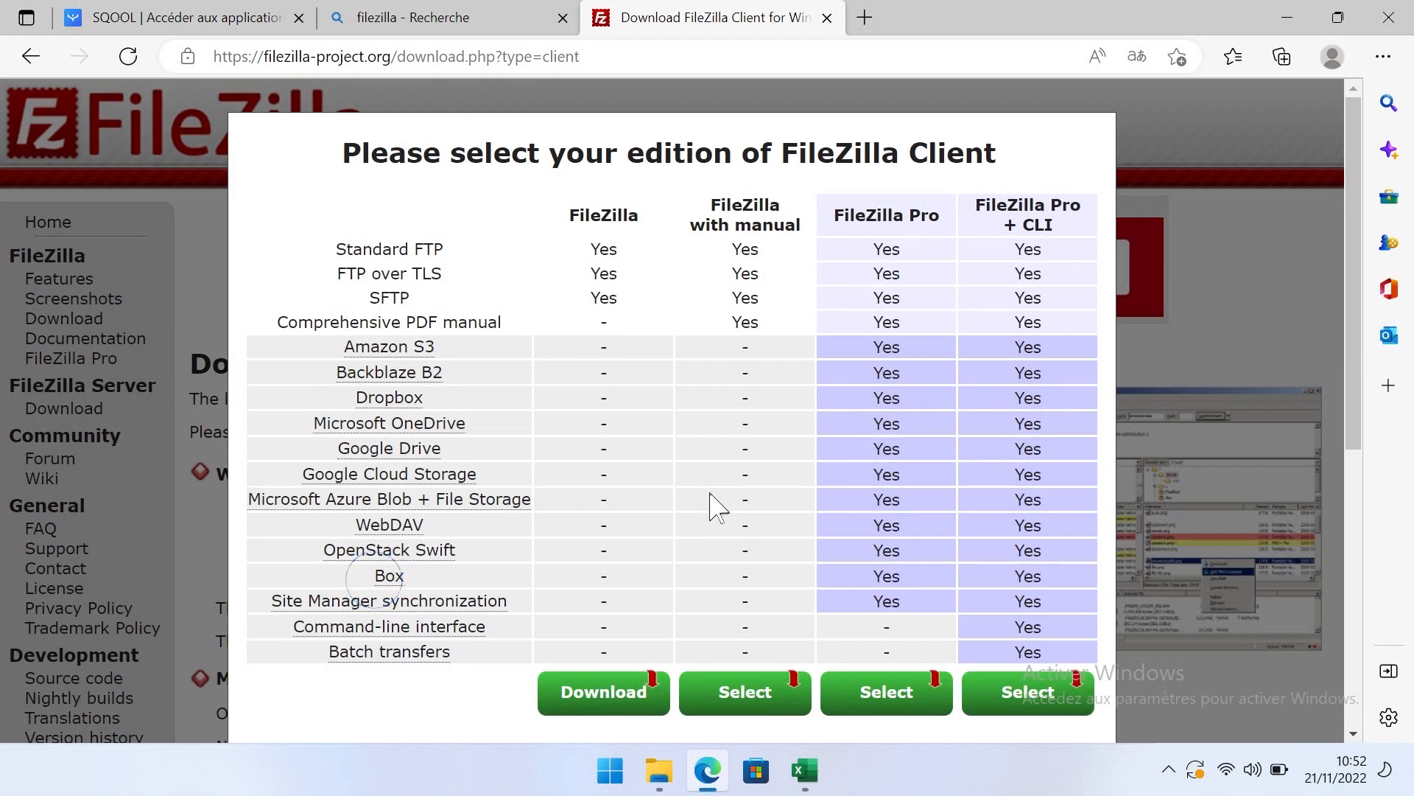
pyautogui.scroll(-3, 707, 492)
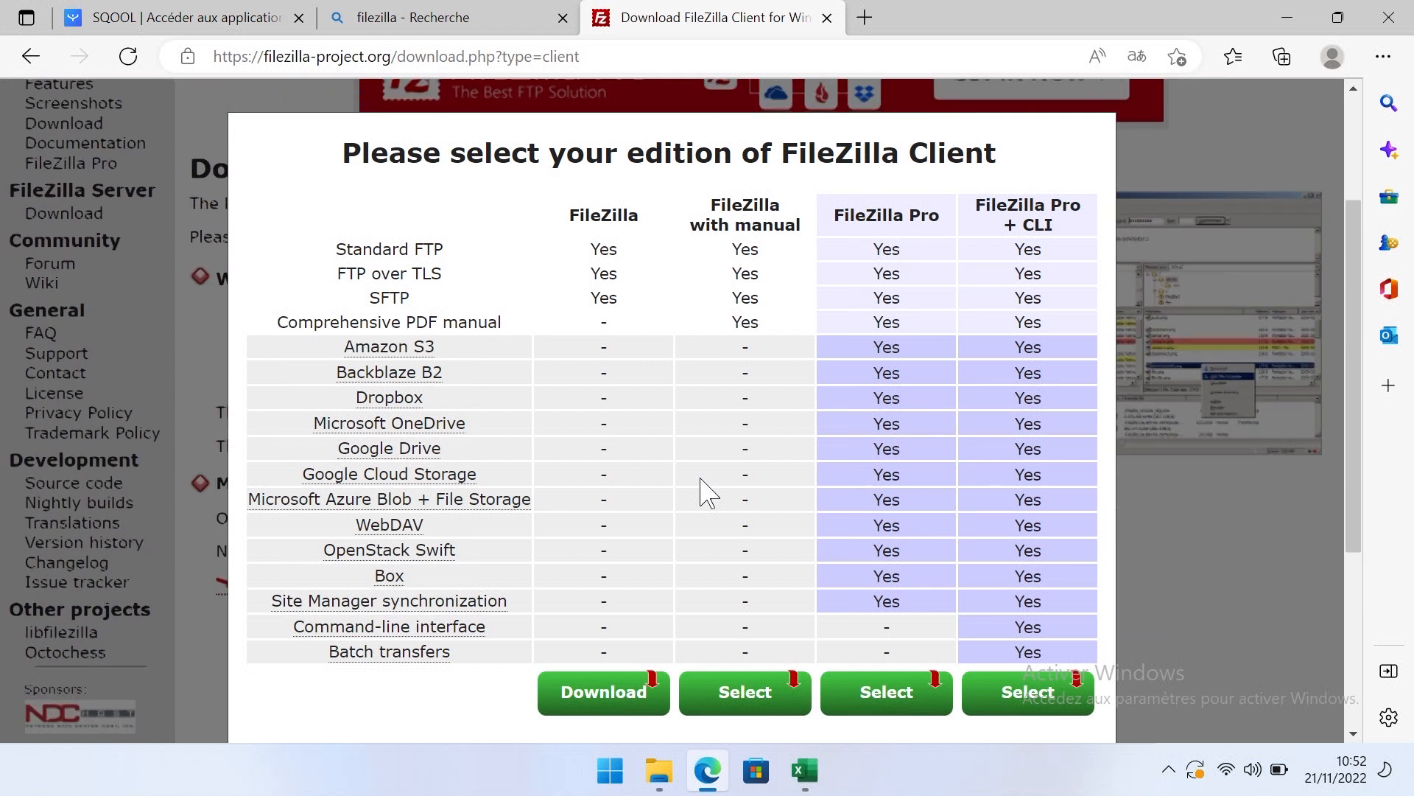
pyautogui.click(619, 691)
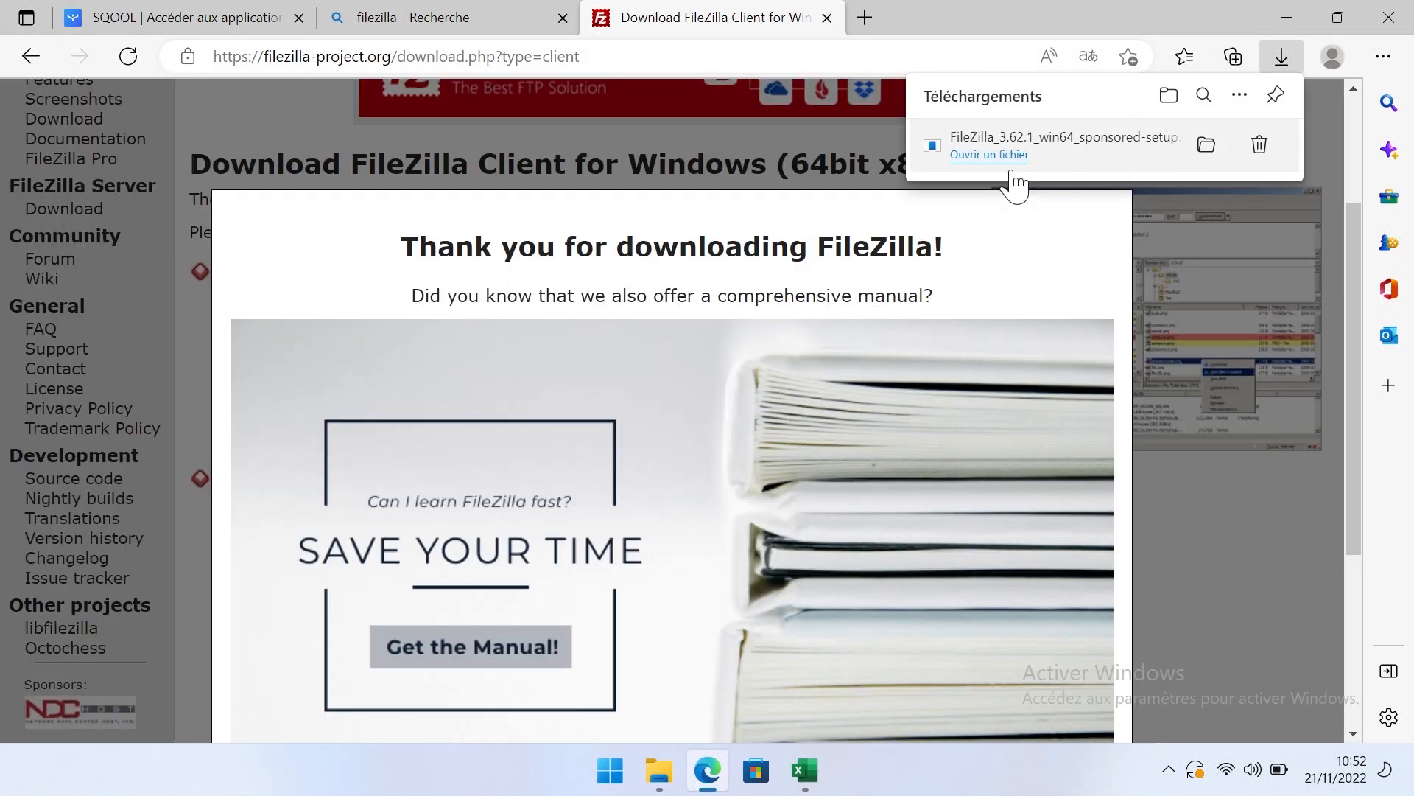
# Step: Launch the downloaded FileZilla 3.62.1 setup, allow it to modify the device and continue past its first page
pyautogui.click(998, 156)
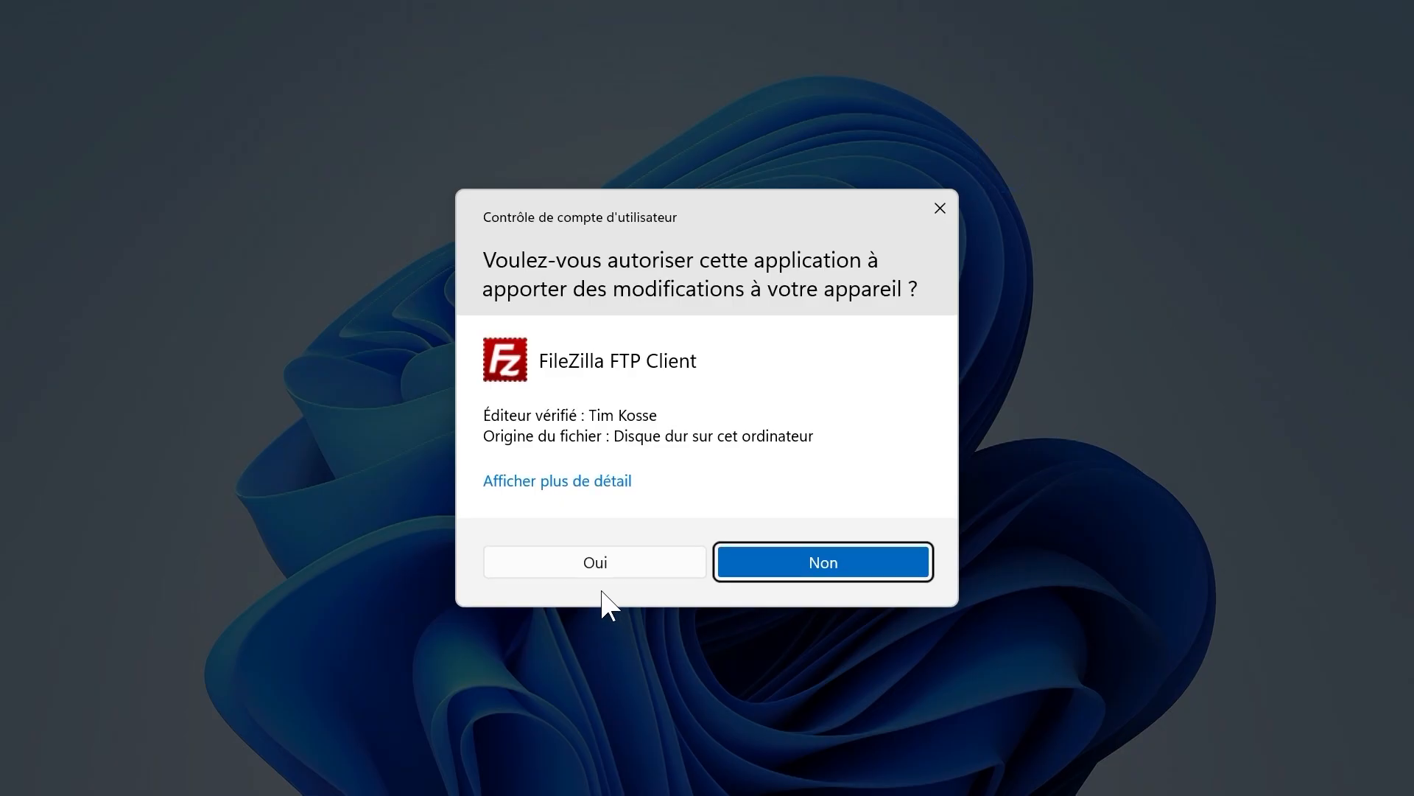
pyautogui.click(598, 571)
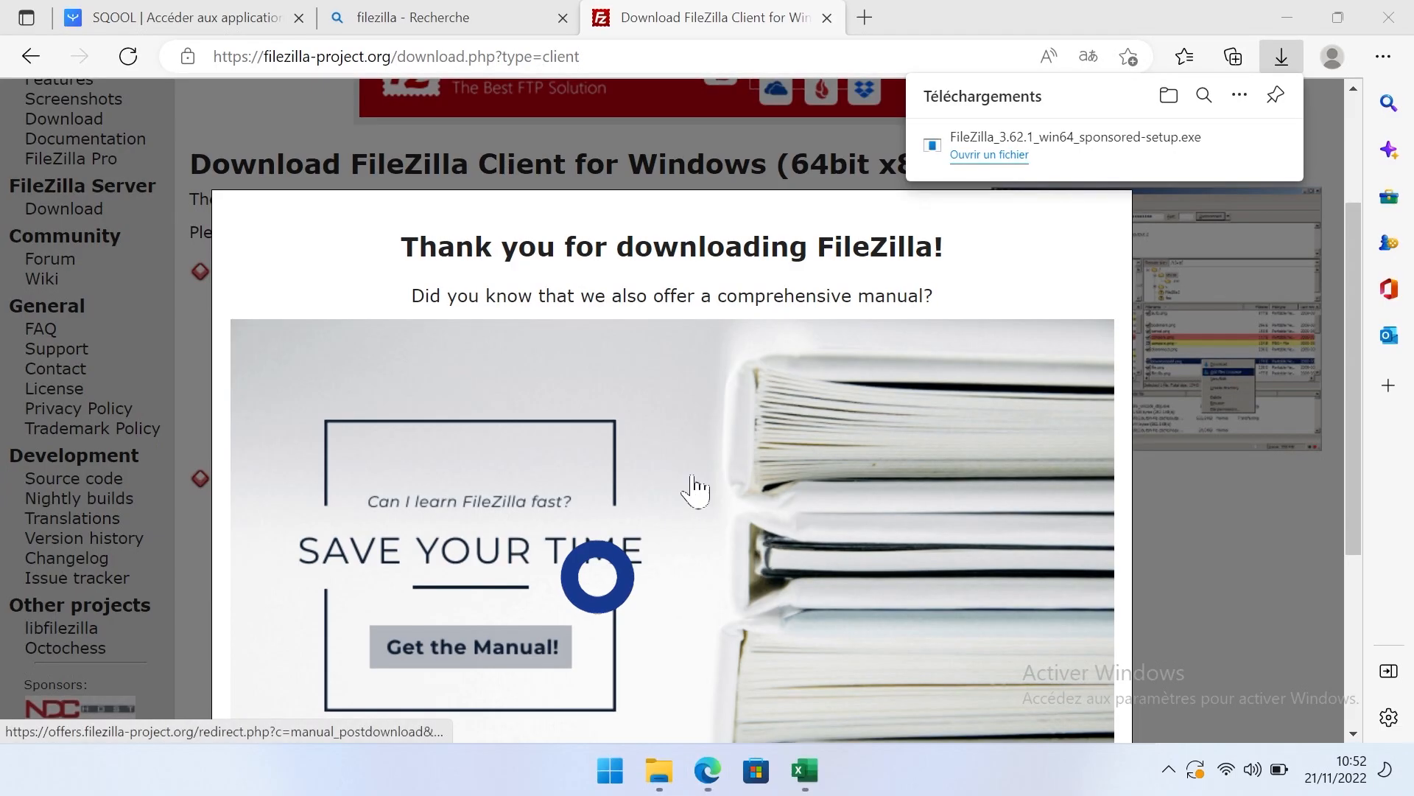
pyautogui.click(825, 560)
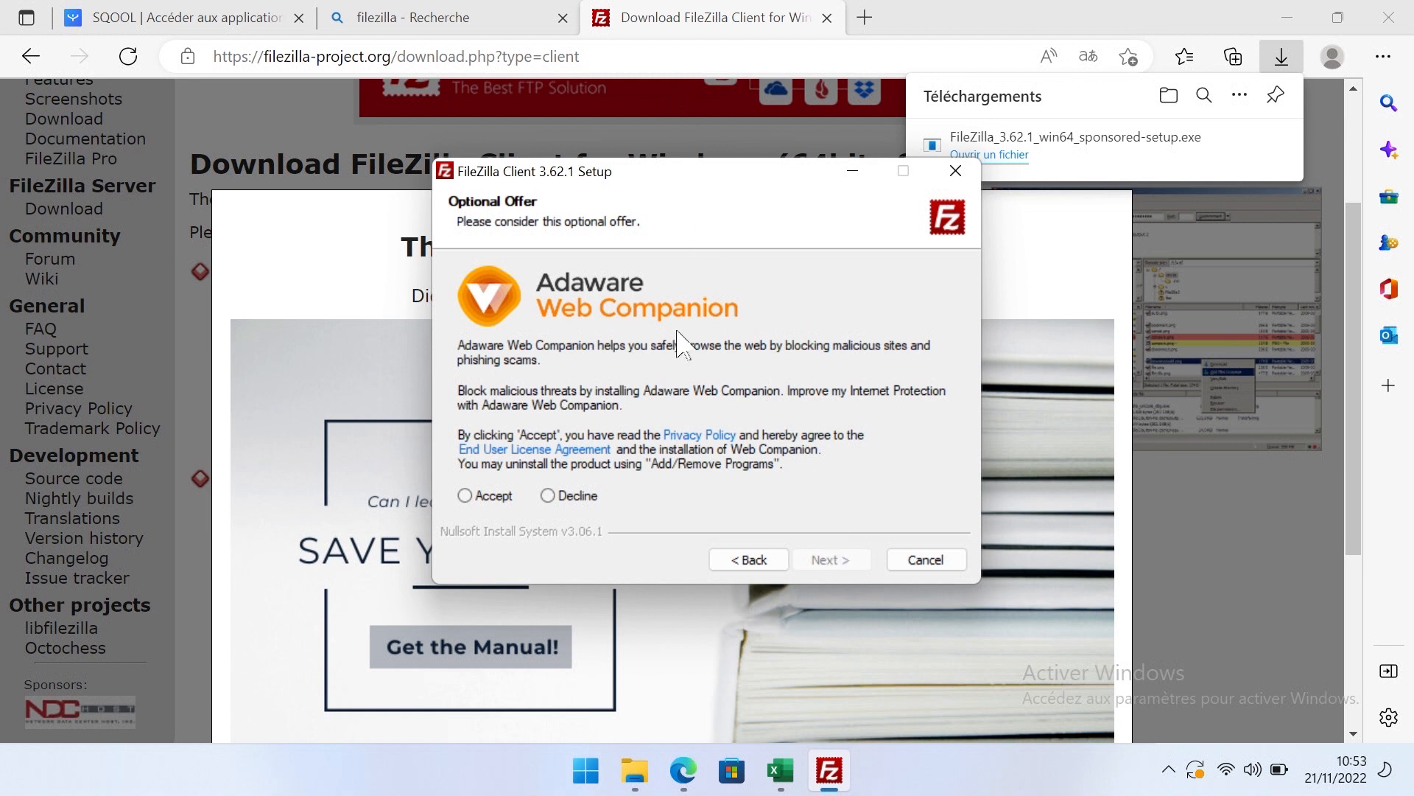
# Step: Decline the Adaware Web Companion offer and choose to install FileZilla only for the current user
pyautogui.click(581, 498)
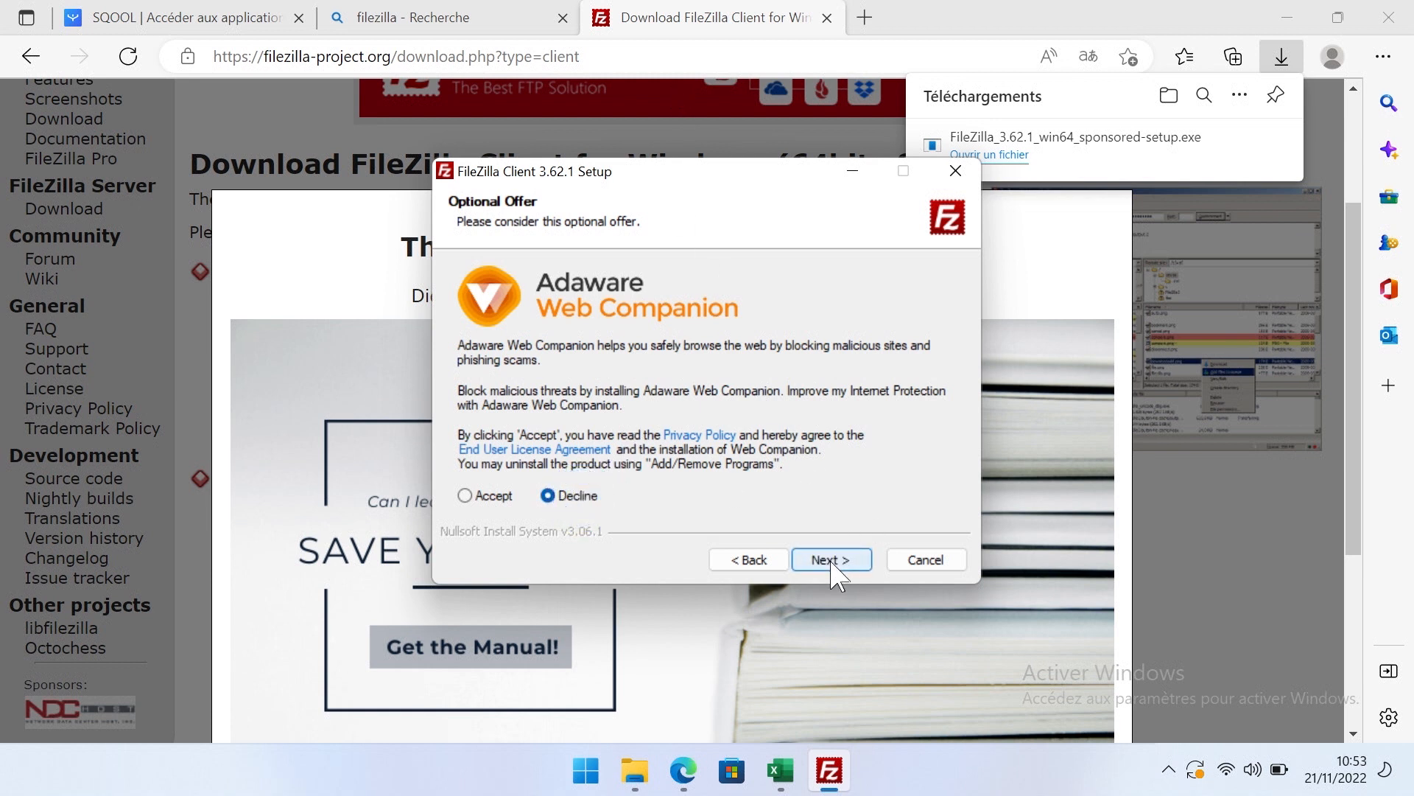
pyautogui.click(830, 560)
pyautogui.click(573, 369)
pyautogui.click(854, 560)
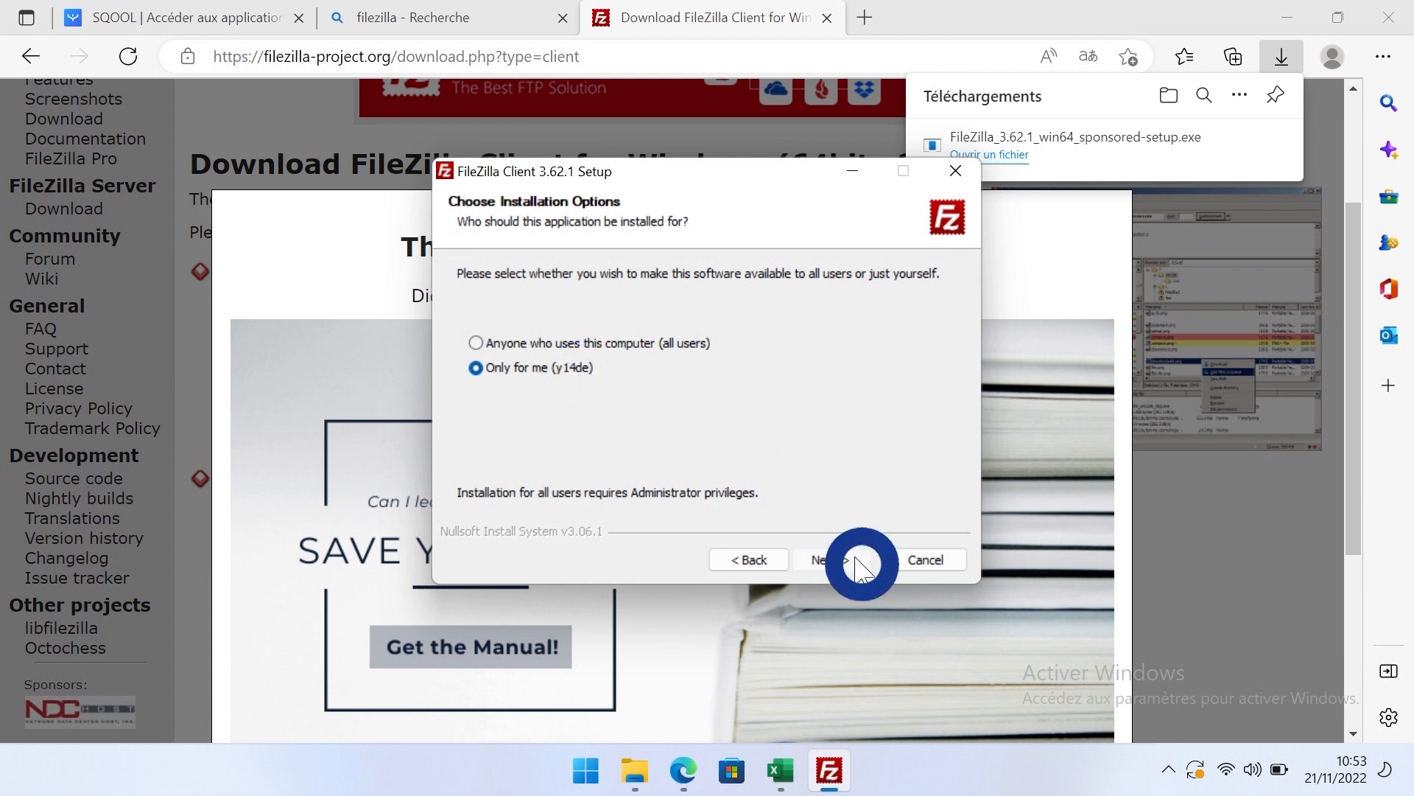
# Step: Install FileZilla with the default components and destination folder, and finish setup with the option to start it enabled
pyautogui.click(711, 349)
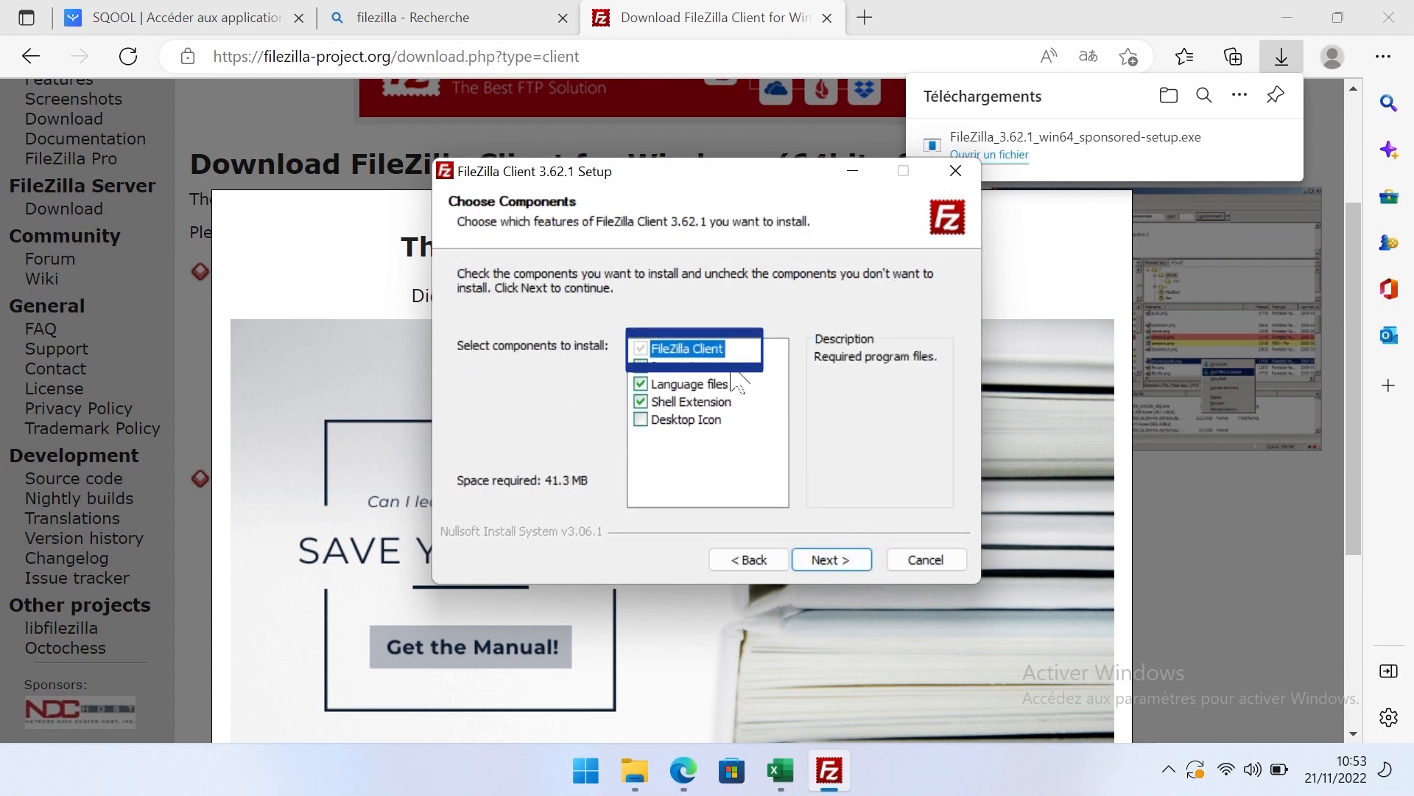
pyautogui.click(847, 562)
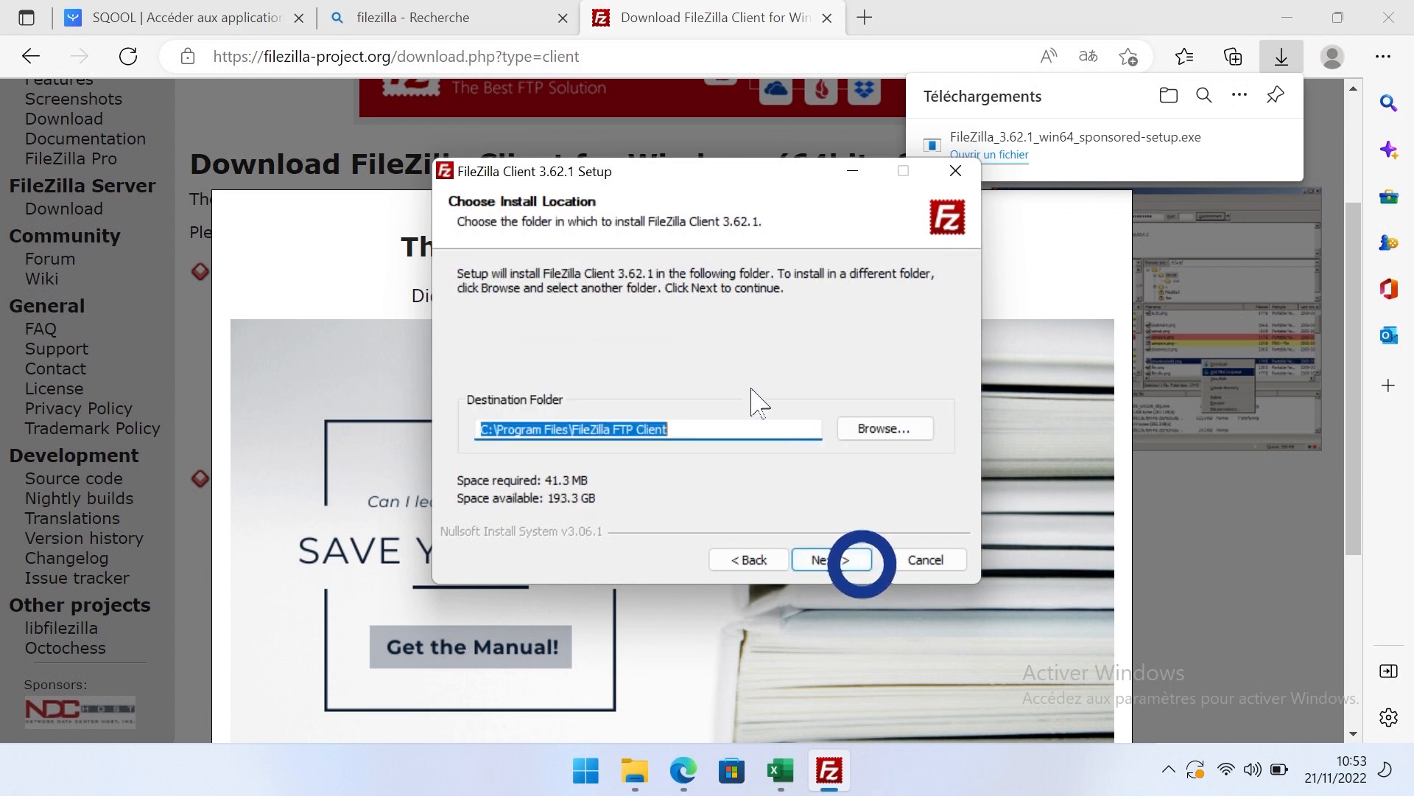
pyautogui.click(845, 558)
pyautogui.click(837, 559)
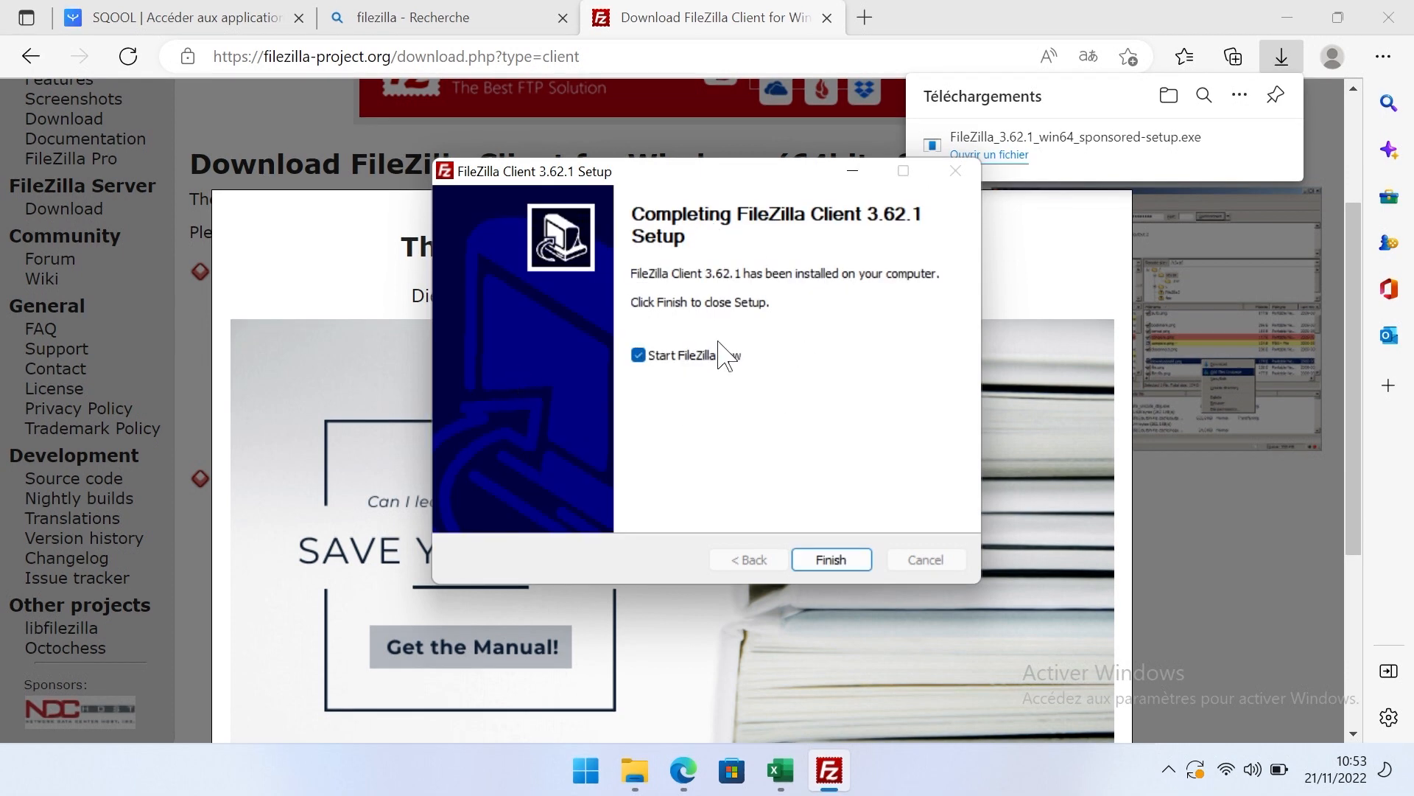
pyautogui.click(832, 560)
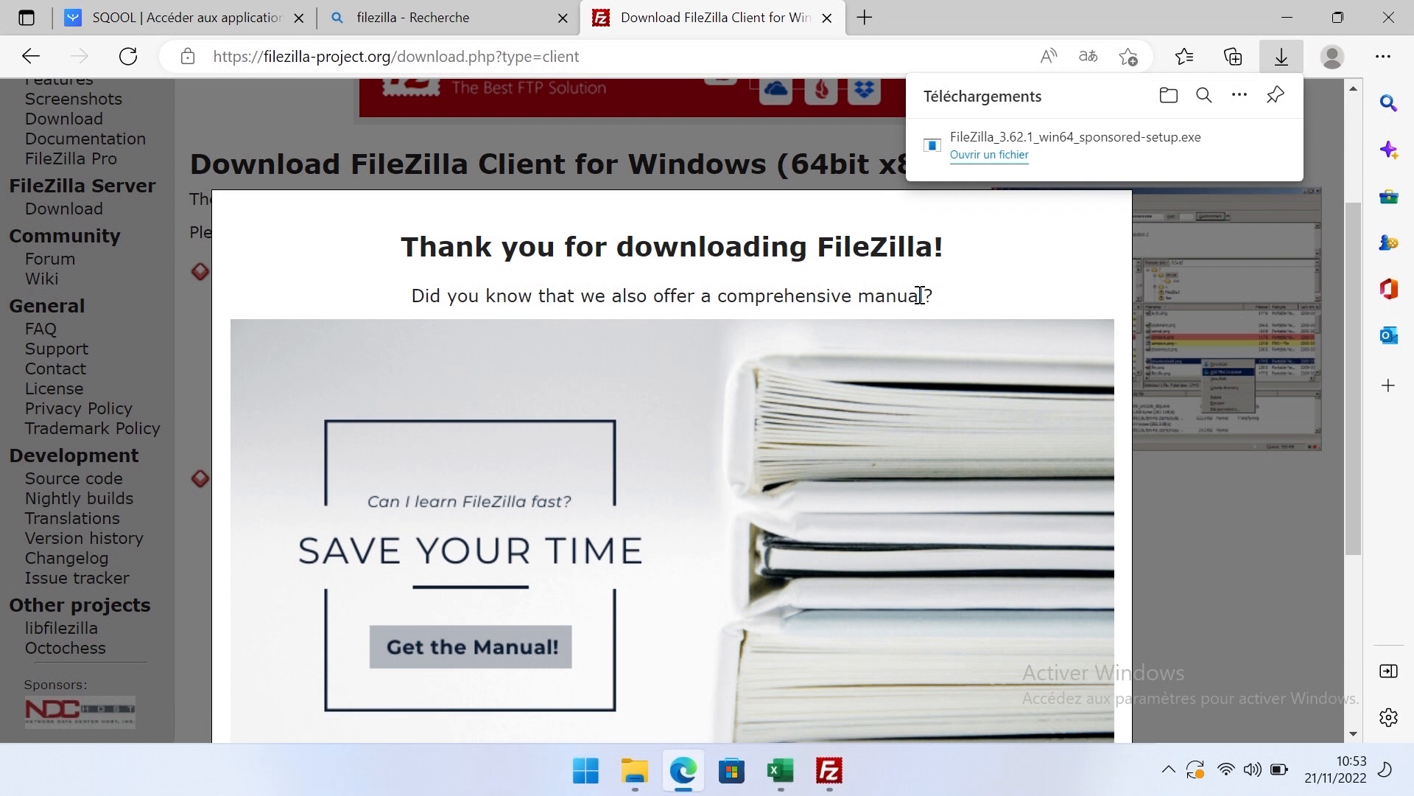
# Step: Bring FileZilla to the front, dismiss its welcome dialog and maximize its window
pyautogui.click(840, 762)
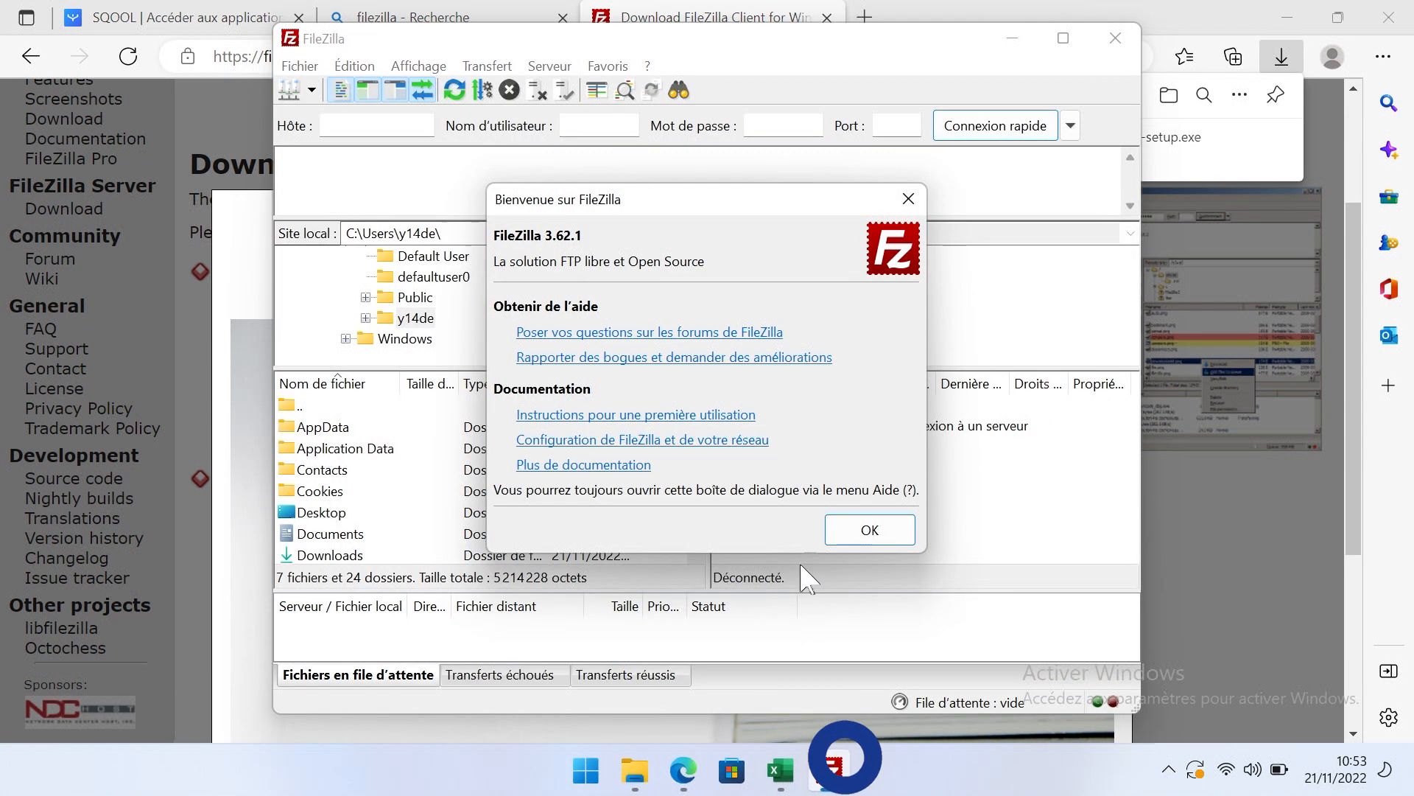
pyautogui.click(847, 527)
pyautogui.doubleClick(726, 44)
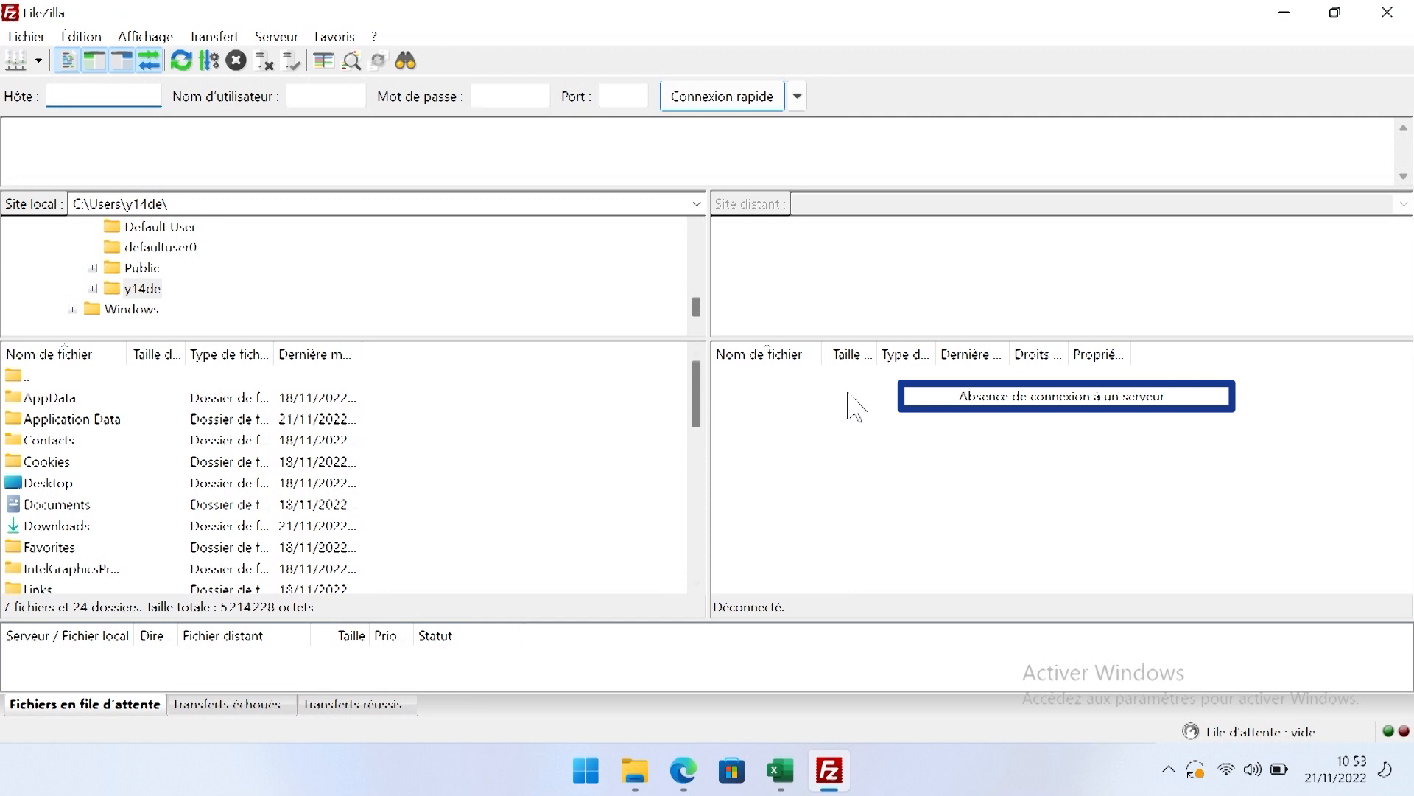
# Step: Create a new site named "Import fichier SQOOL" in the Site Manager
pyautogui.click(19, 62)
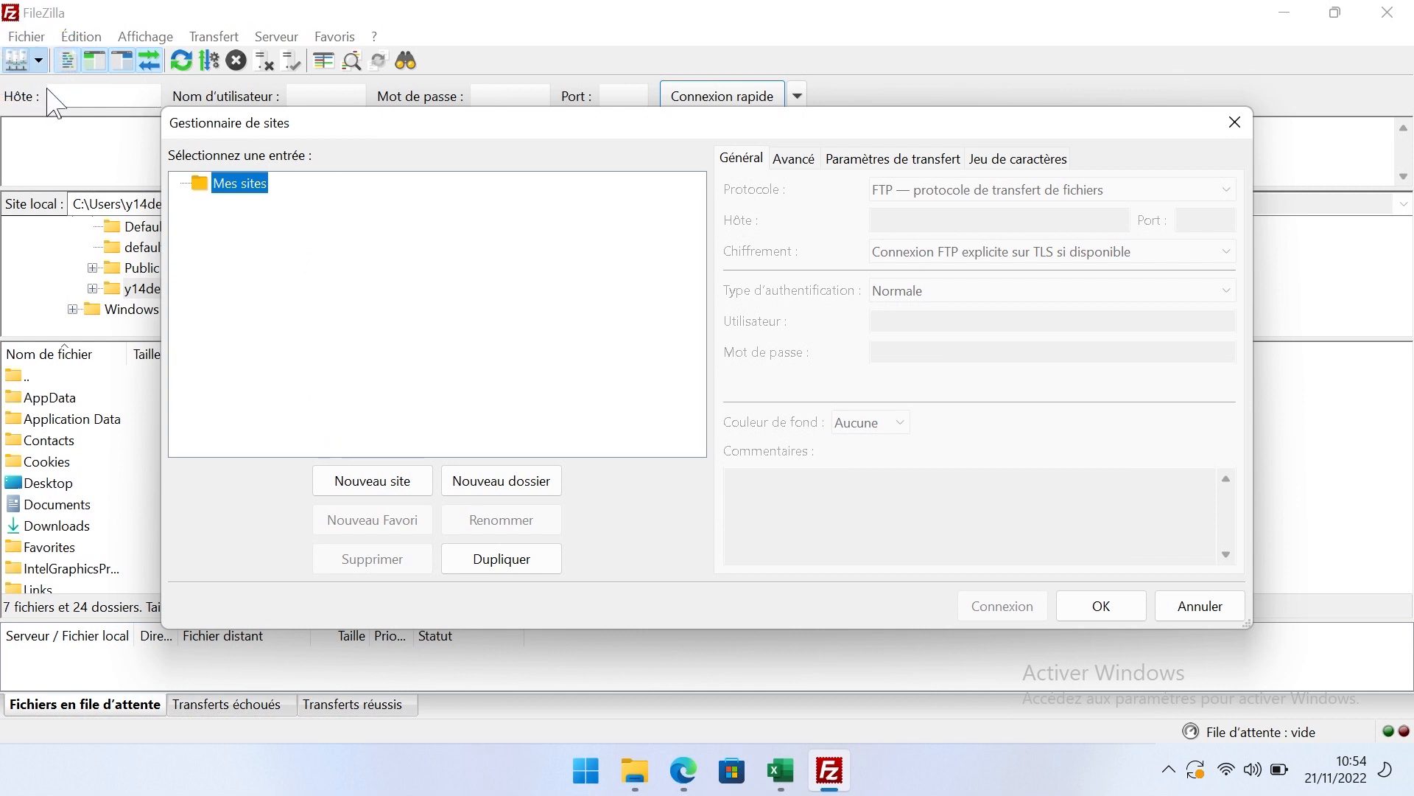
pyautogui.click(372, 487)
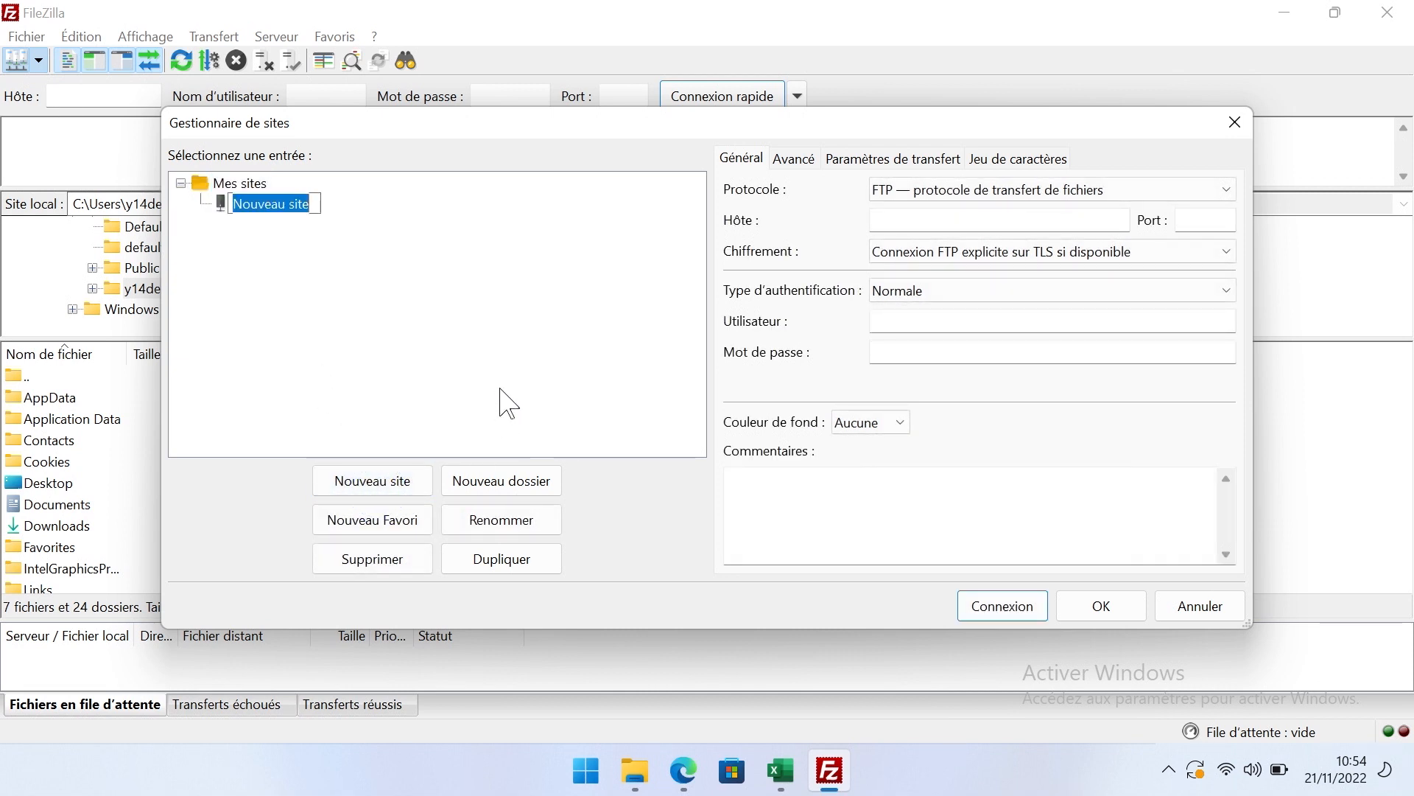
pyautogui.write('Import fichier SQOOL')
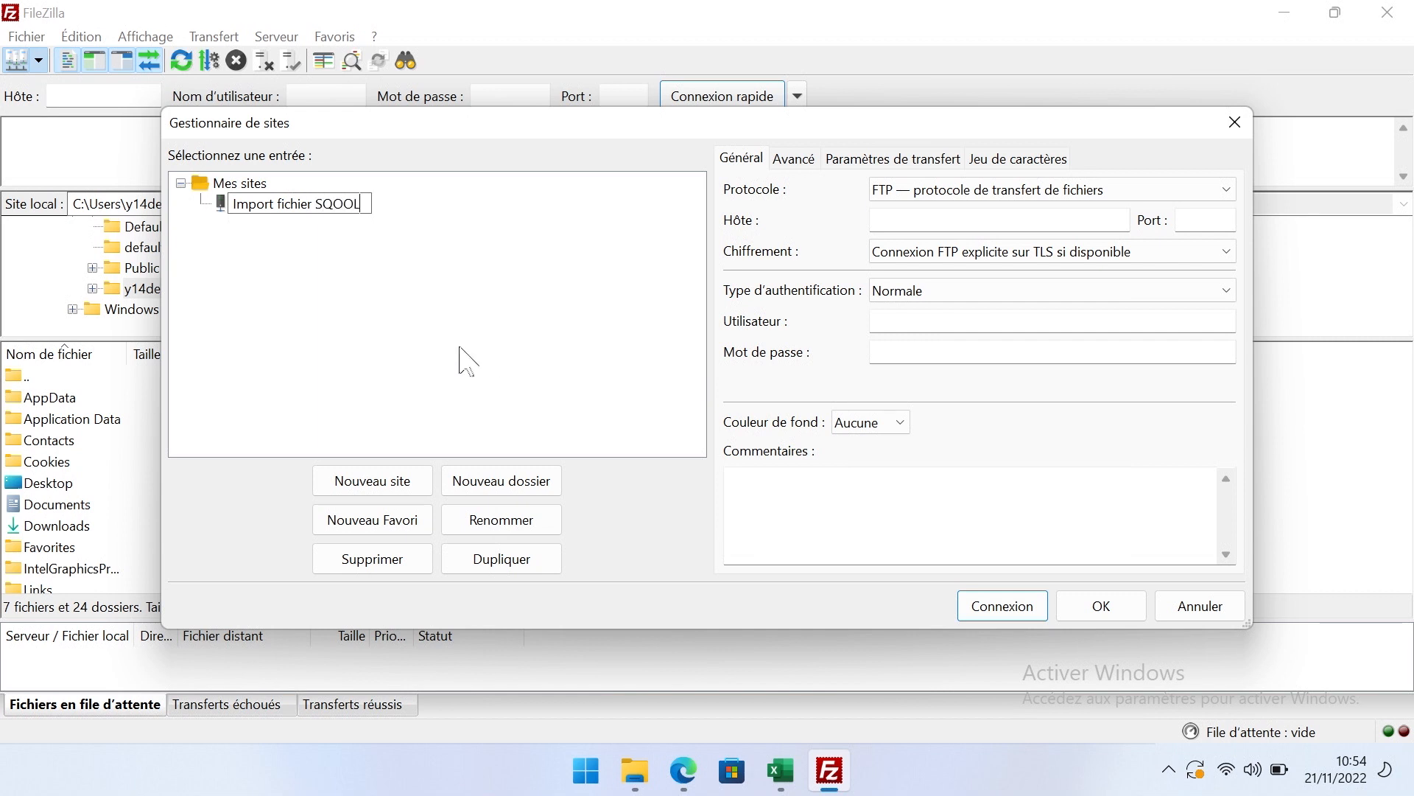
pyautogui.press('Return')
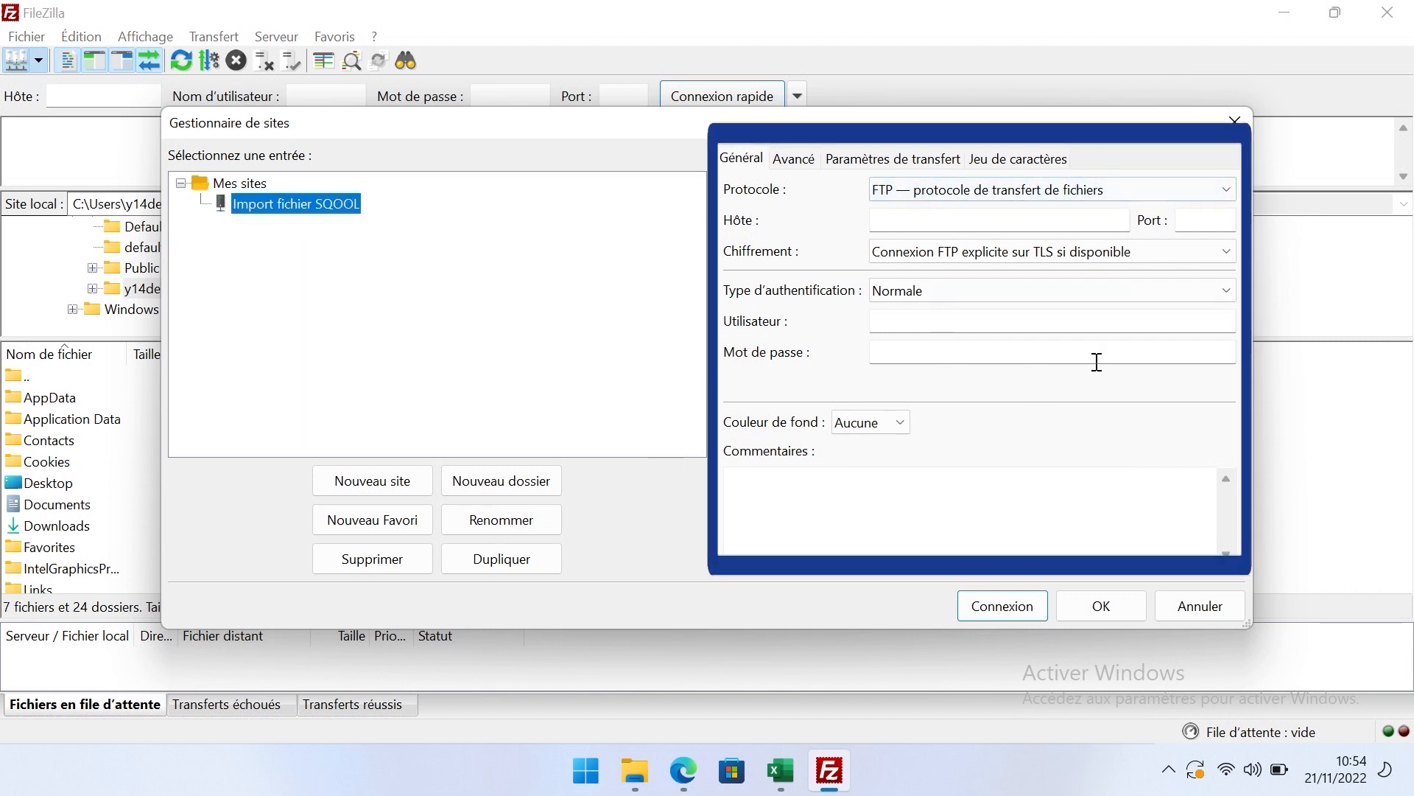
# Step: Set the site's protocol to SFTP - SSH File Transfer Protocol, host to sftp-users.allsqool.hisqool.com and port to 2122
pyautogui.click(982, 194)
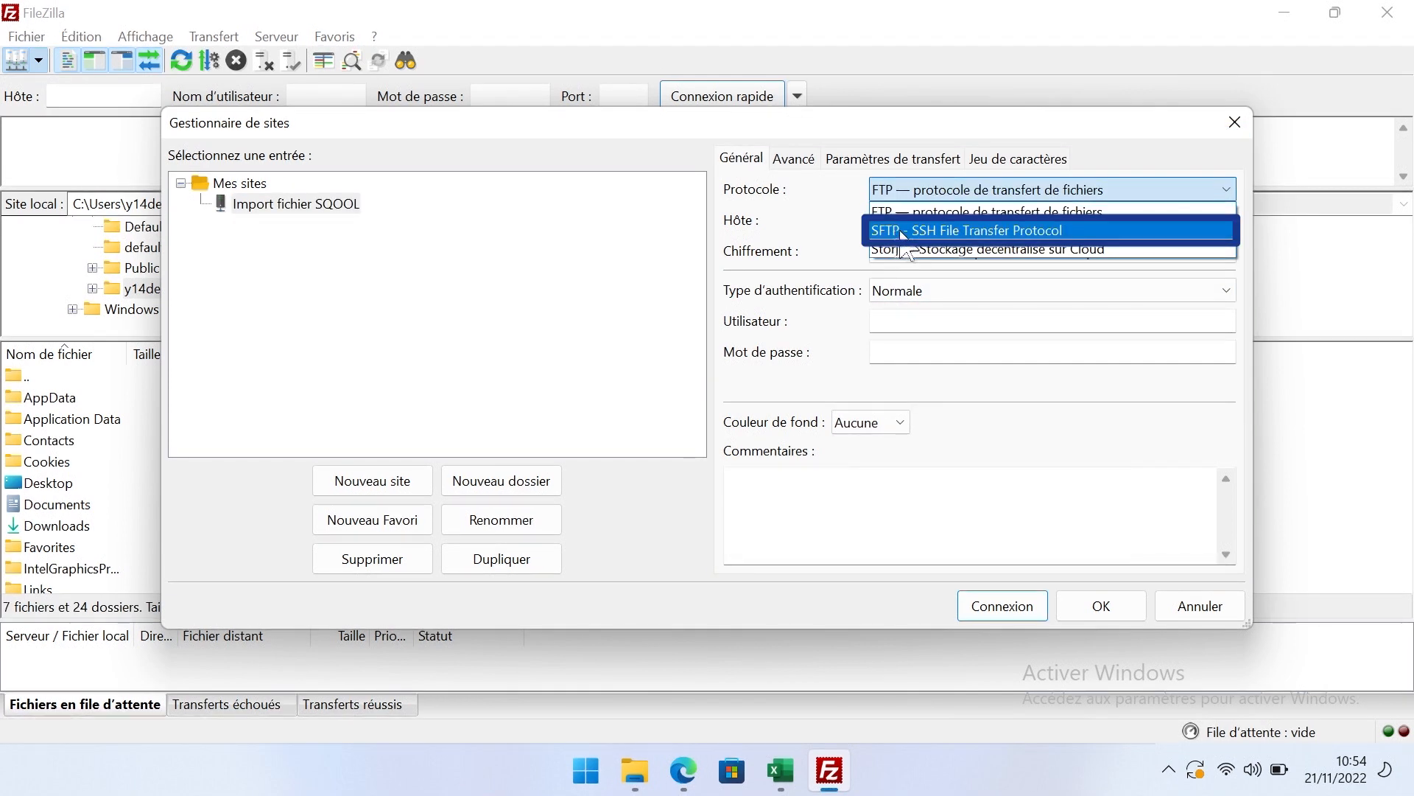
pyautogui.click(914, 232)
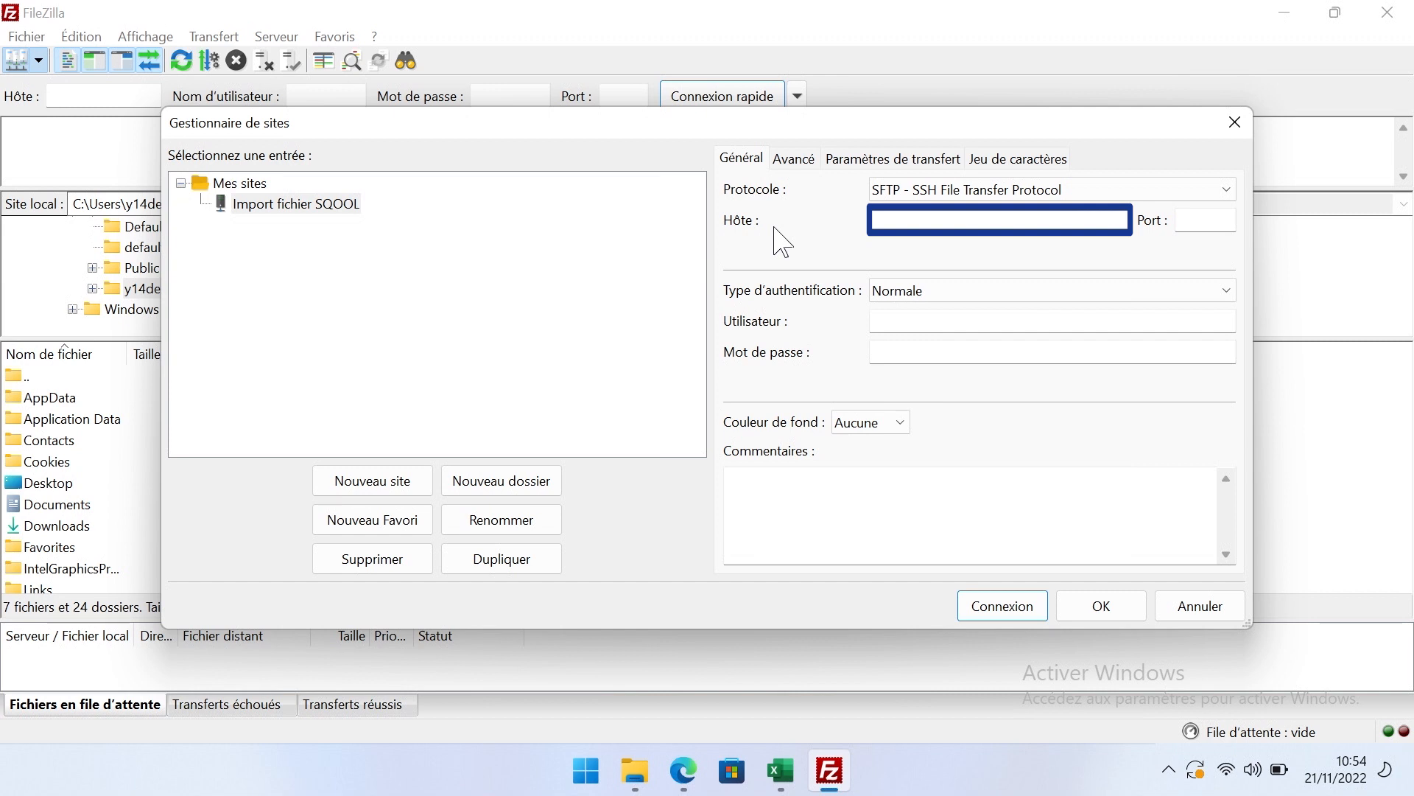
pyautogui.write('p-users.allsqool.hisqoo')
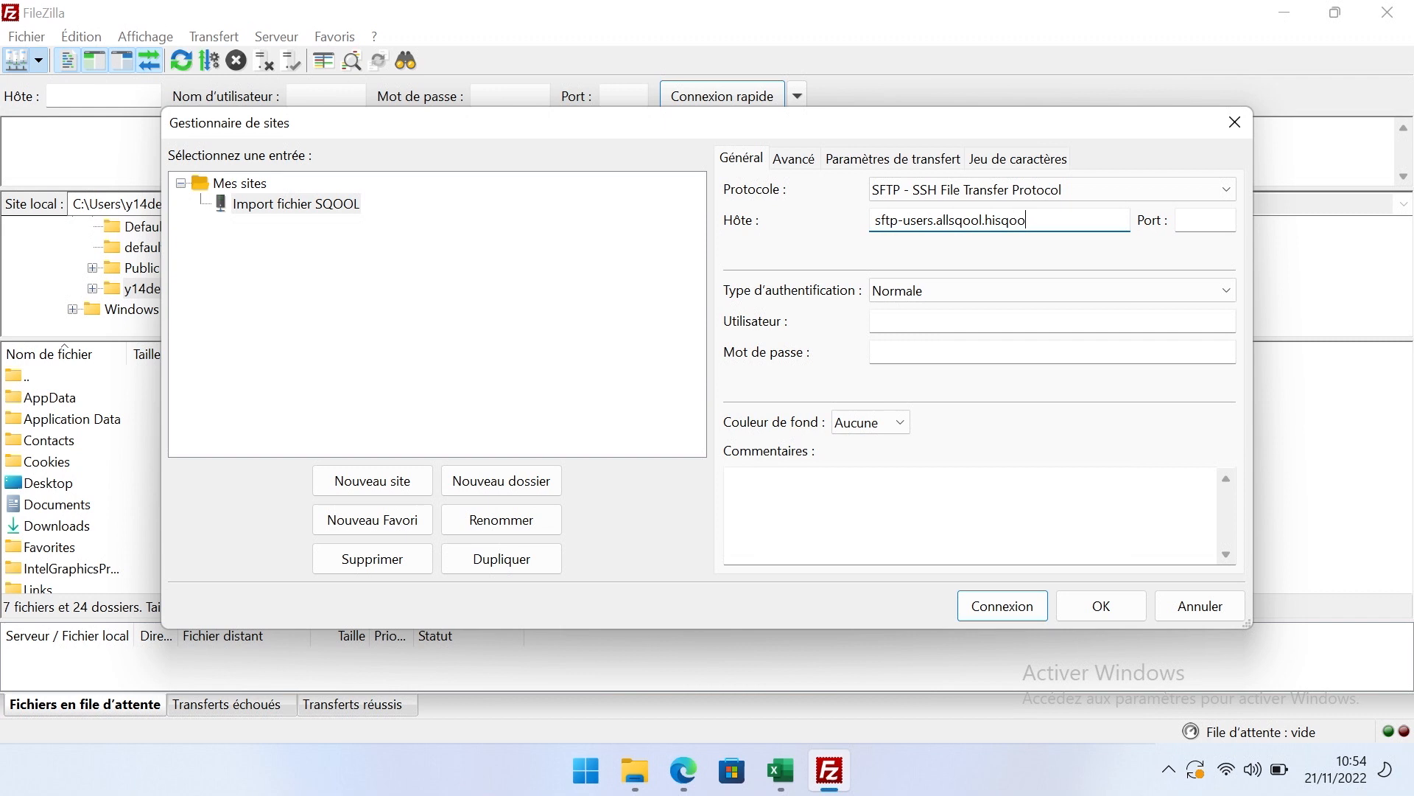
pyautogui.write('.com')
pyautogui.click(1187, 219)
pyautogui.write('2122')
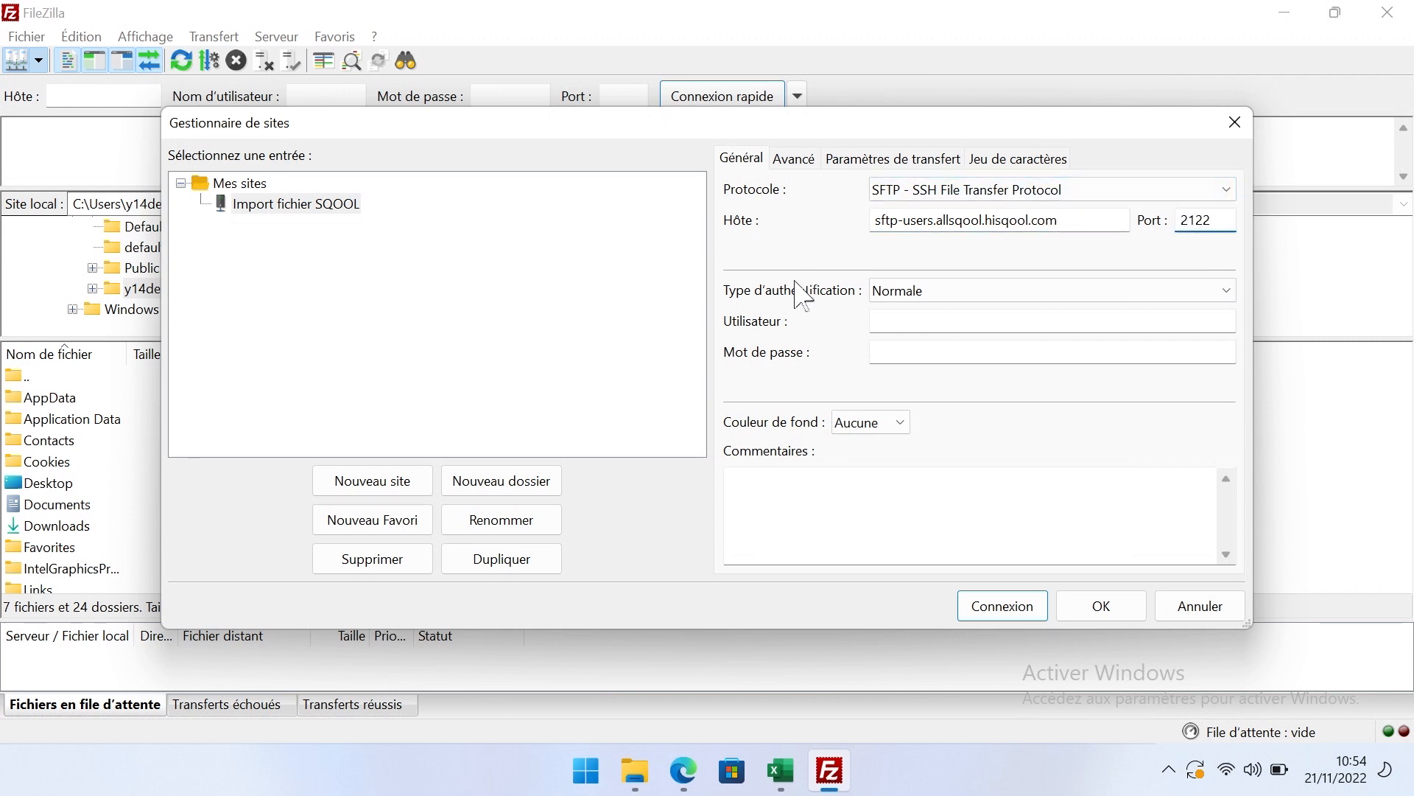
# Step: Set the authentication type to Fichier de clef and the site's user to ORGSQMDM
pyautogui.click(931, 289)
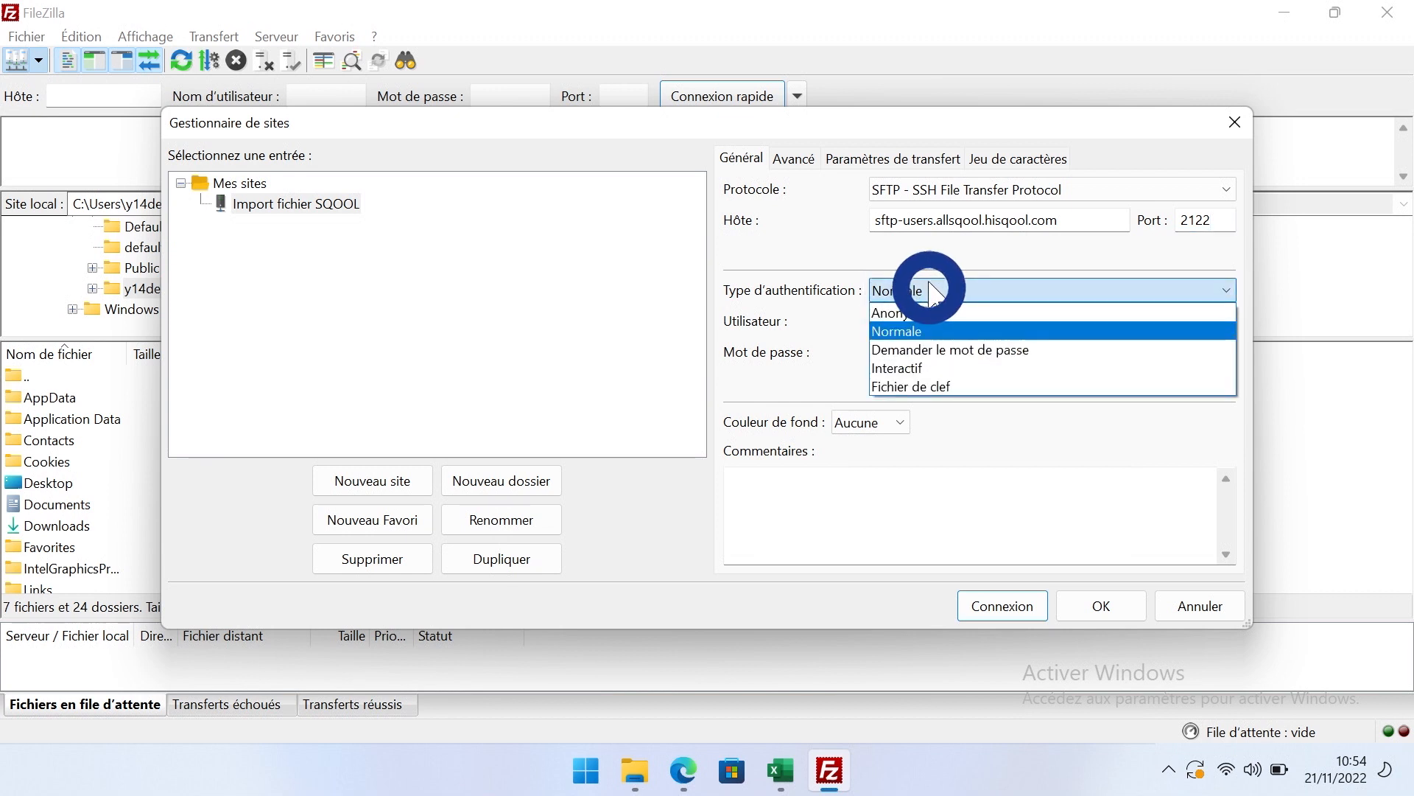
pyautogui.click(913, 386)
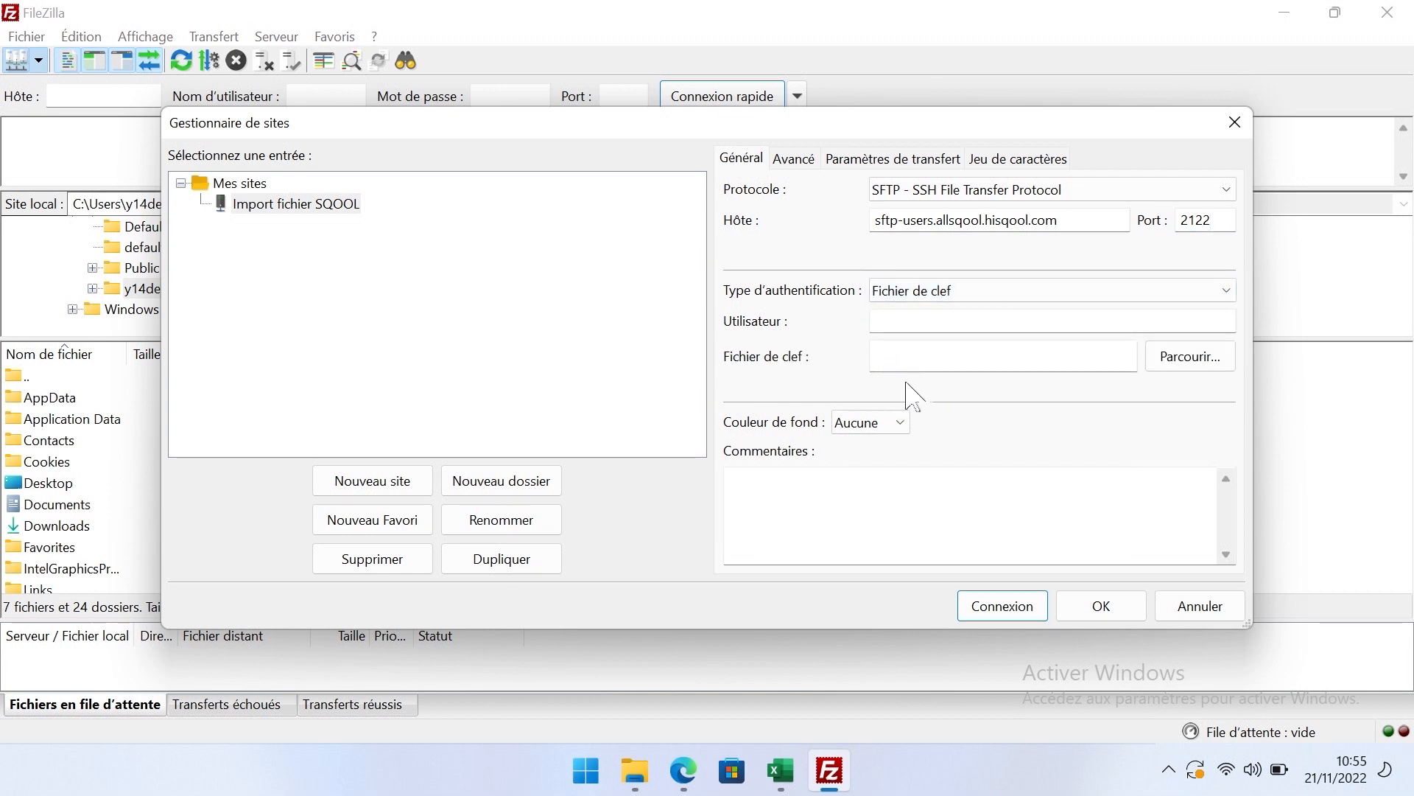
pyautogui.click(925, 322)
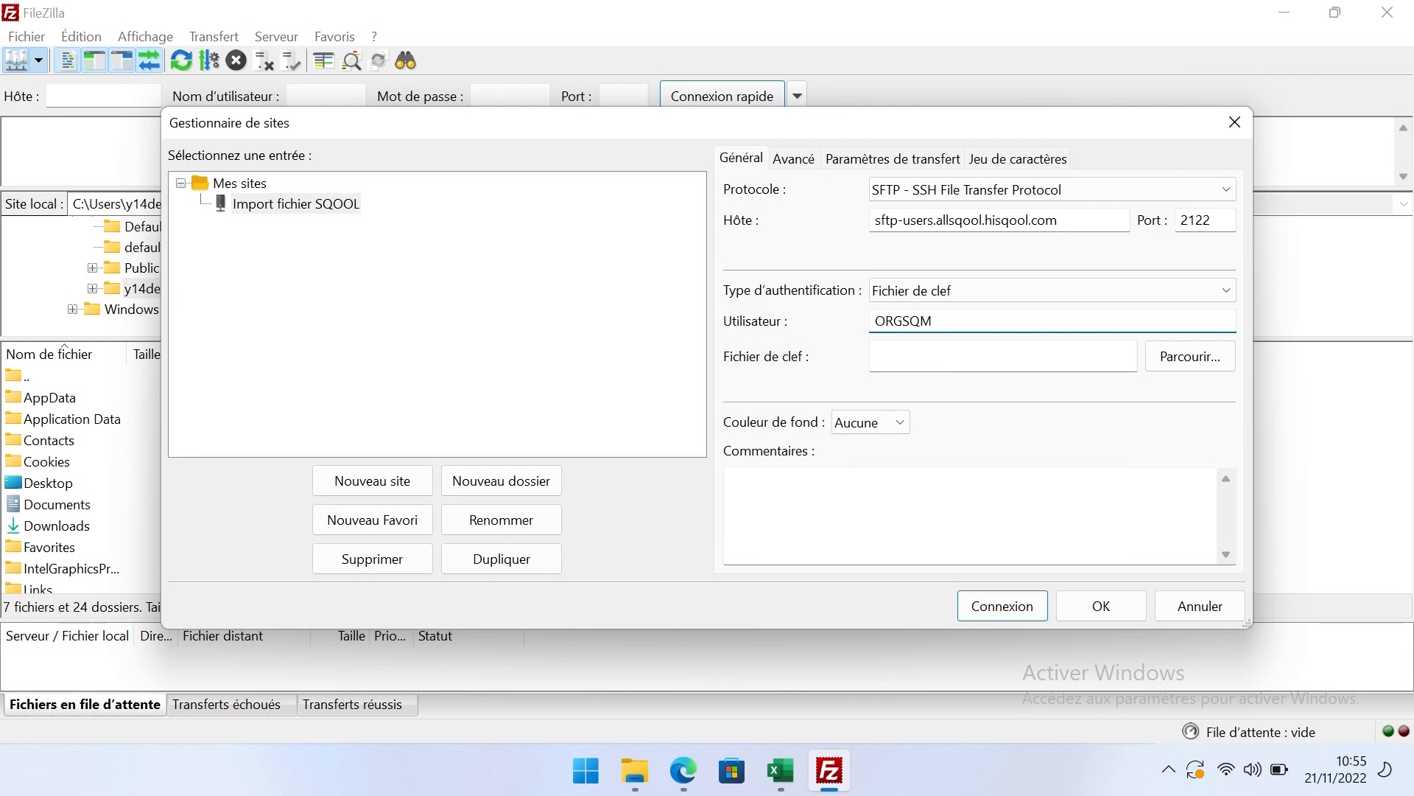
# Step: Assign the ORGSQMDM_key file from the Téléchargements folder as the site's key file, showing all file types
pyautogui.click(925, 366)
pyautogui.click(1181, 356)
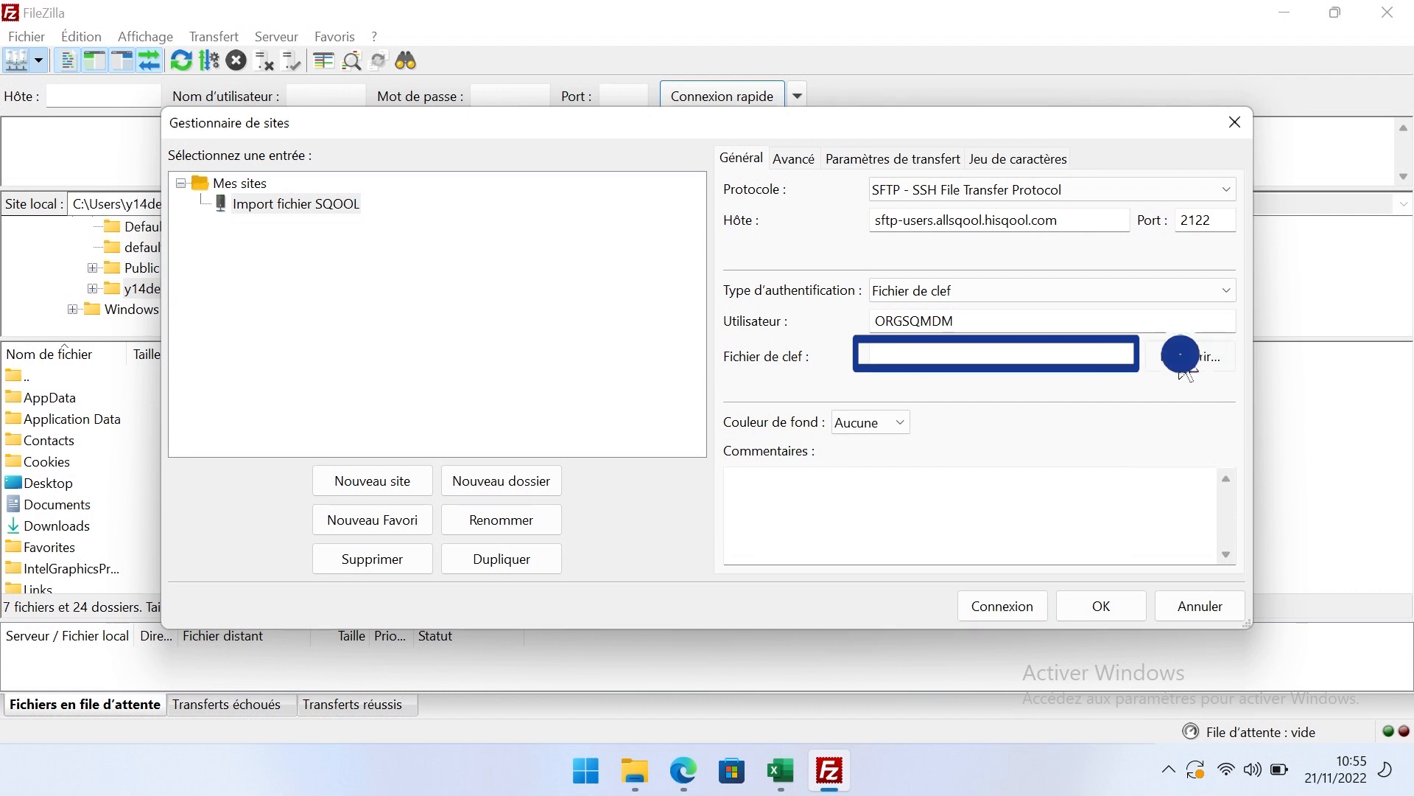
pyautogui.click(254, 302)
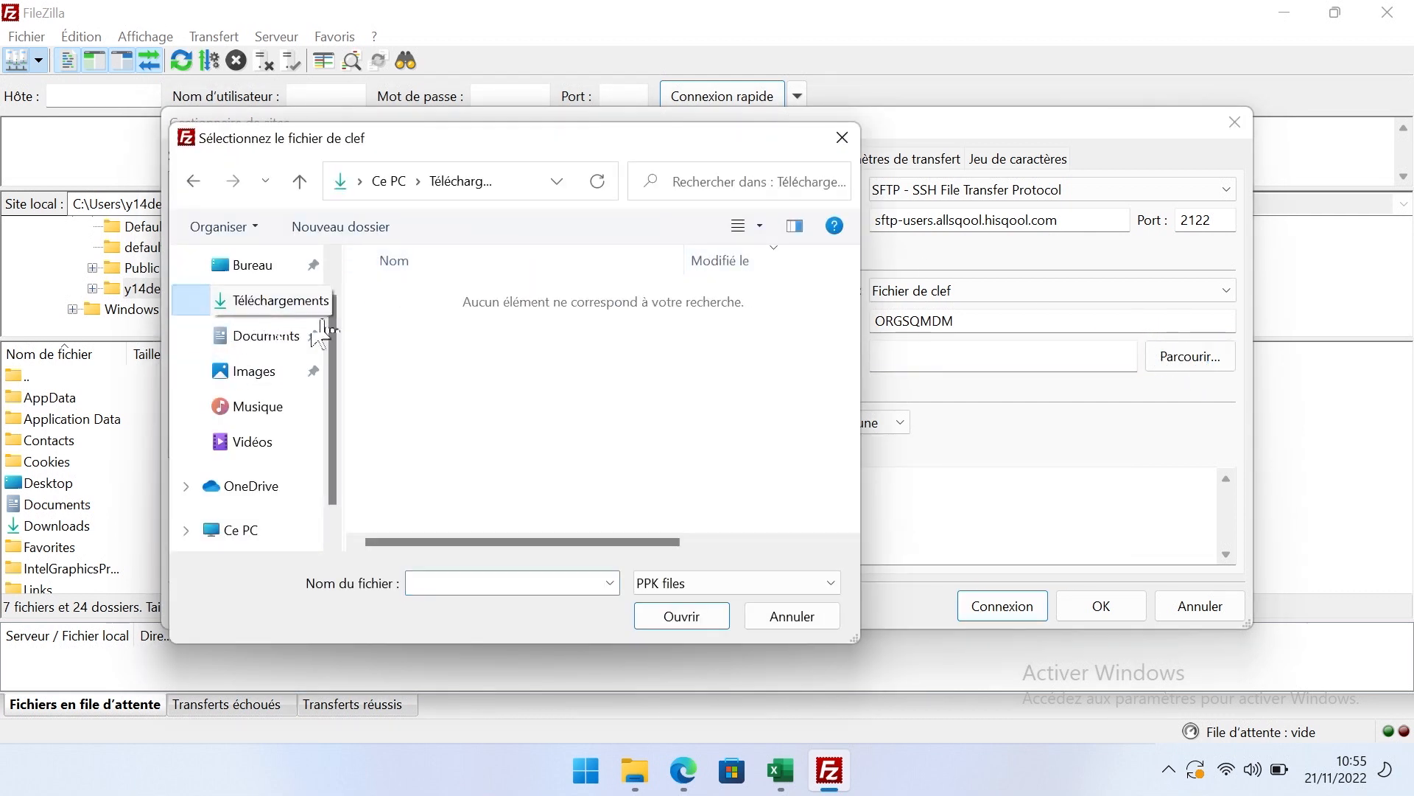
pyautogui.scroll(-2, 294, 386)
pyautogui.click(254, 457)
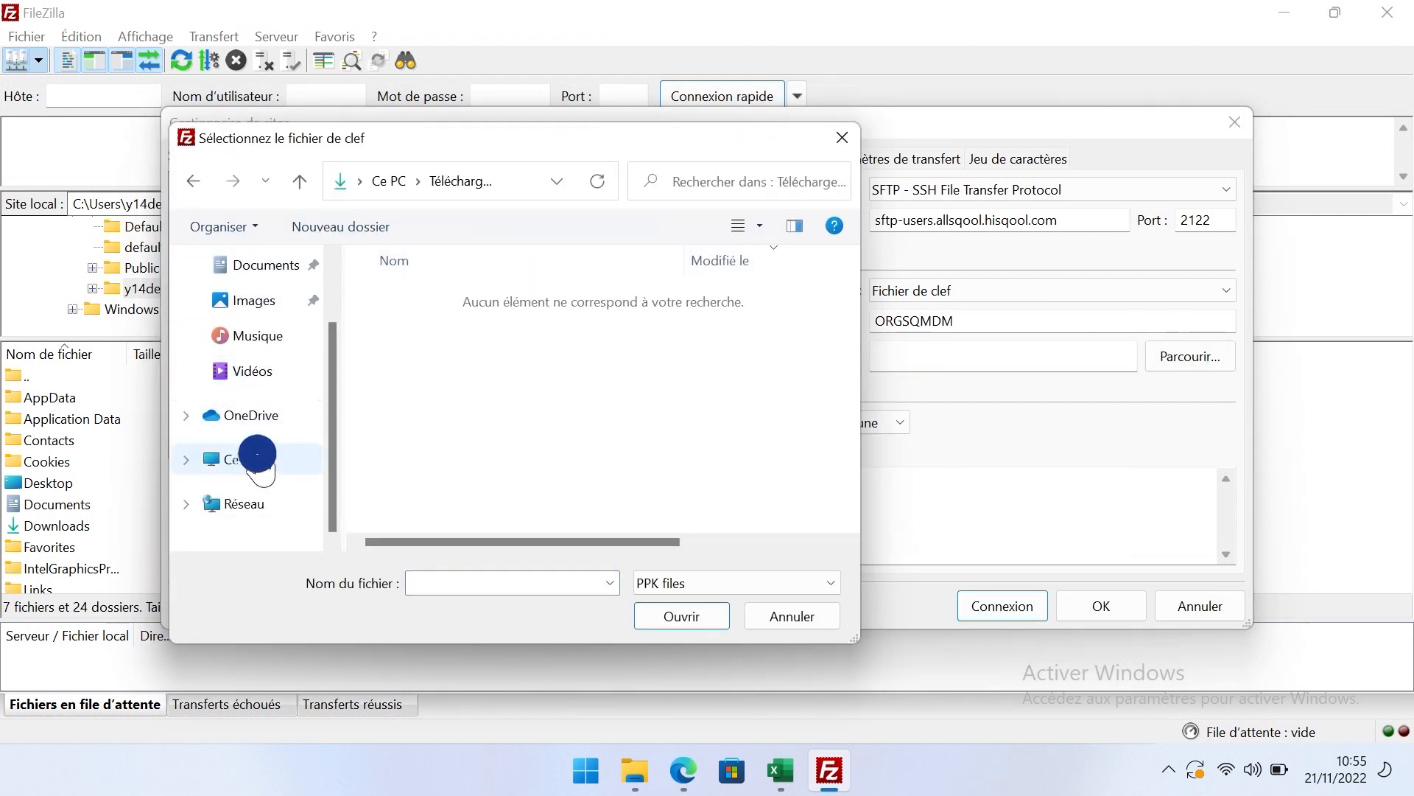
pyautogui.scroll(-3, 468, 396)
pyautogui.click(472, 368)
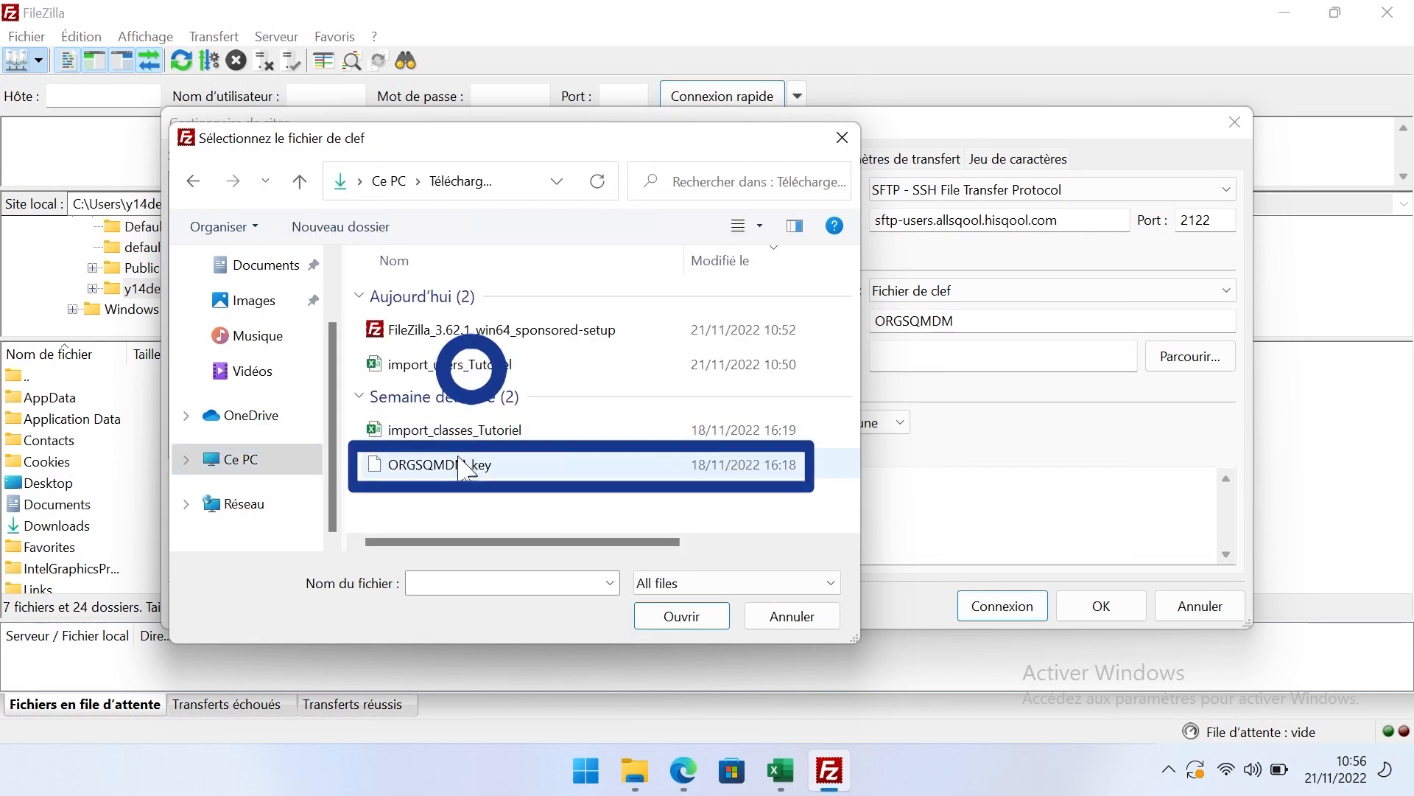
pyautogui.click(471, 464)
pyautogui.click(700, 616)
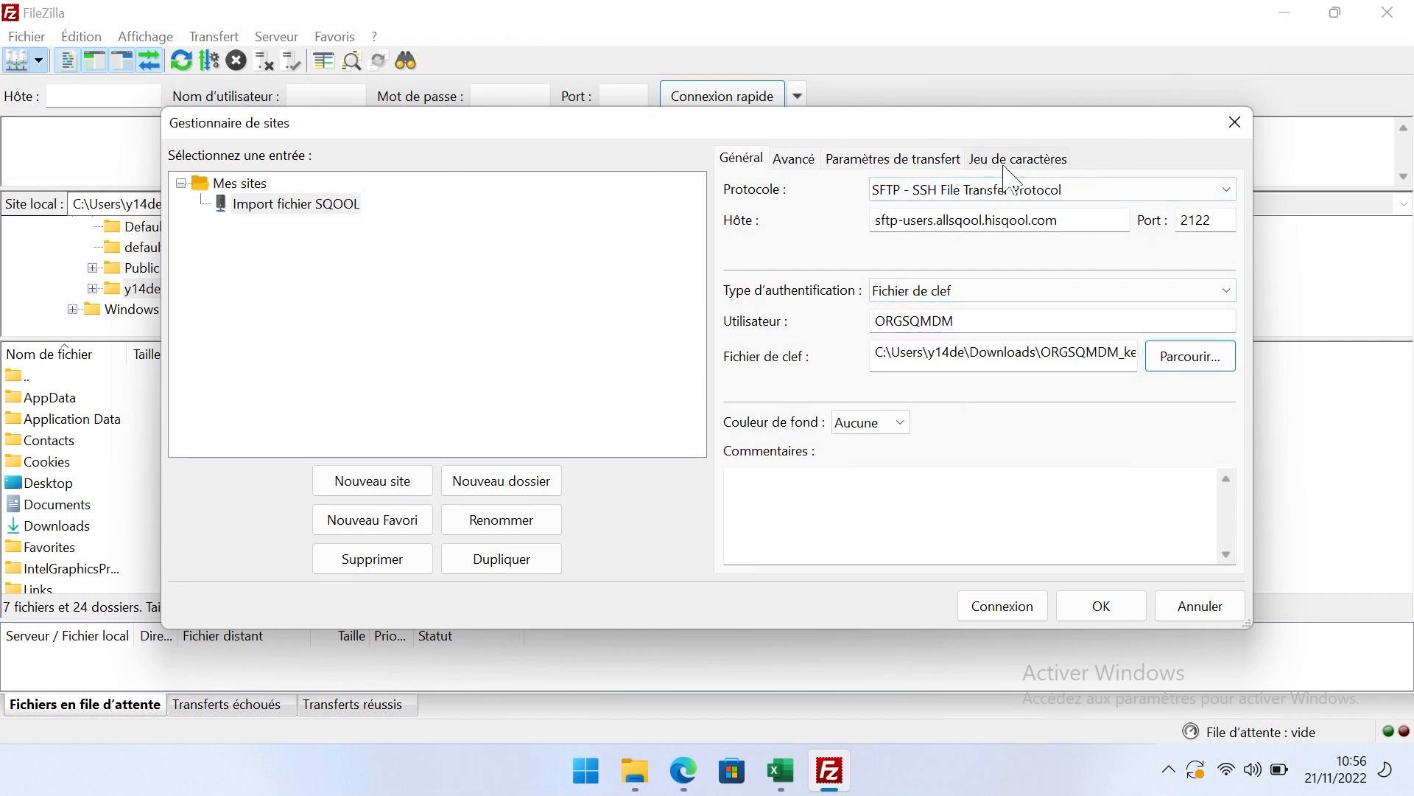
# Step: Connect to the Import fichier SQOOL site, approving its unknown host key and always trusting that host
pyautogui.click(1028, 610)
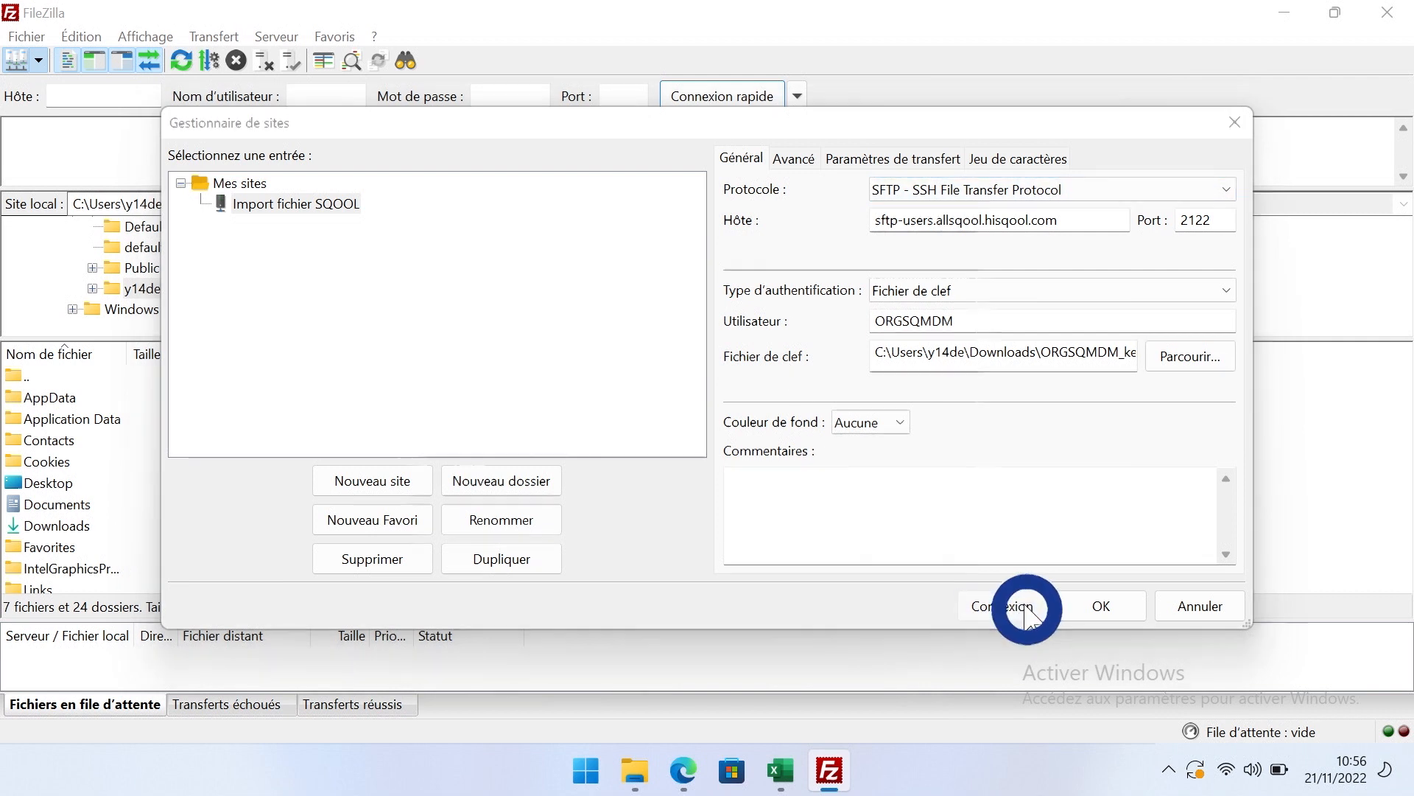
pyautogui.click(859, 514)
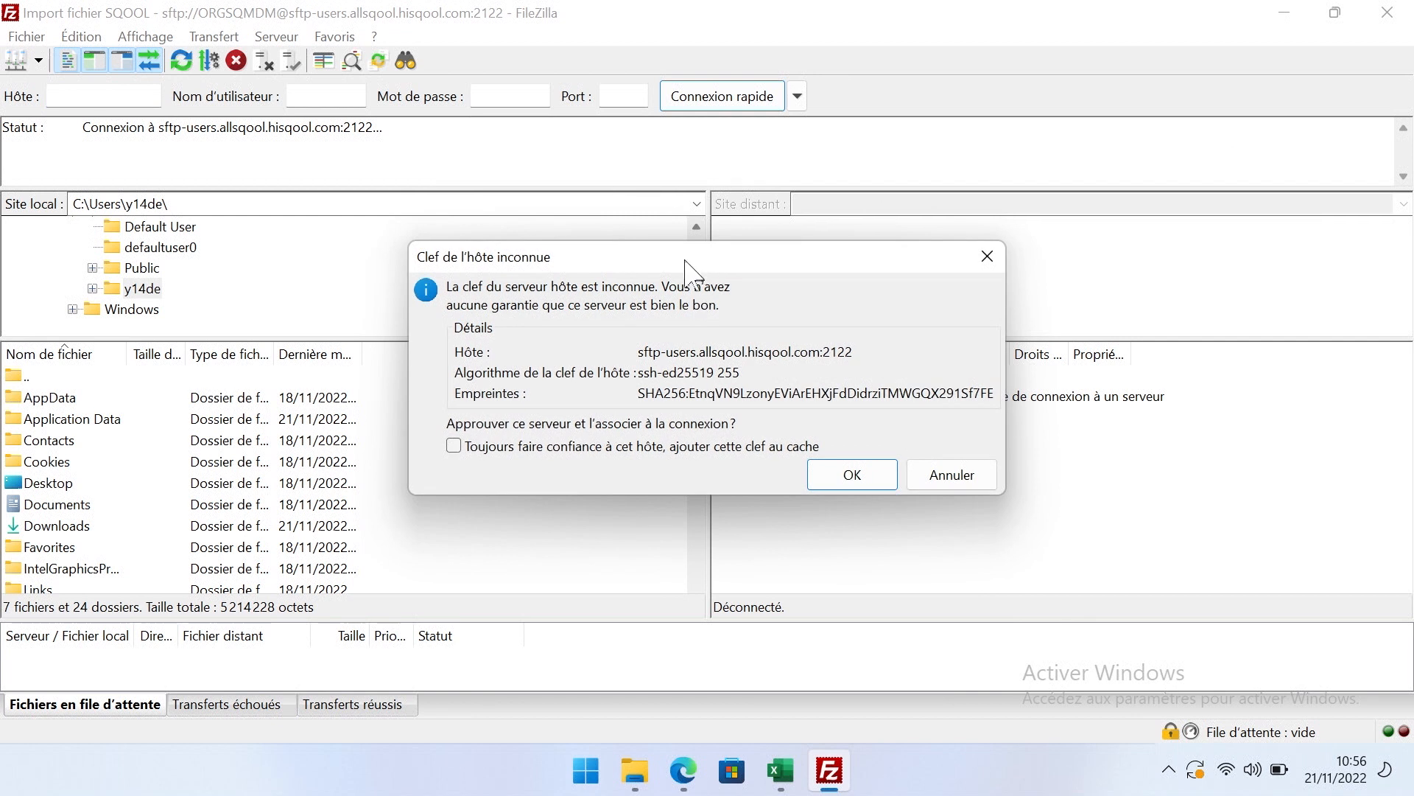
pyautogui.click(514, 442)
pyautogui.click(858, 475)
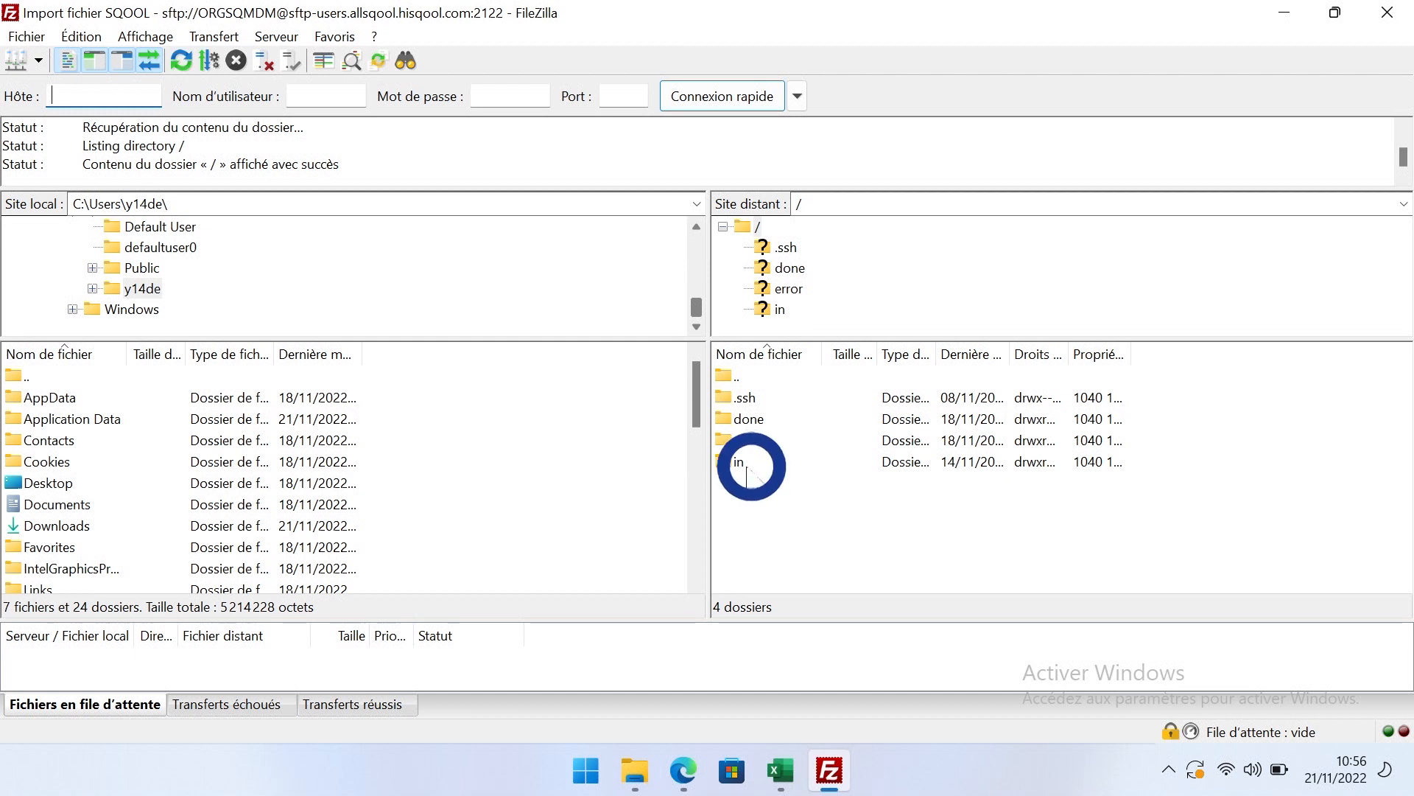
# Step: Open the remote "in" folder and the local Downloads folder, widening the local file name column to show full names
pyautogui.doubleClick(739, 463)
pyautogui.scroll(-3, 87, 462)
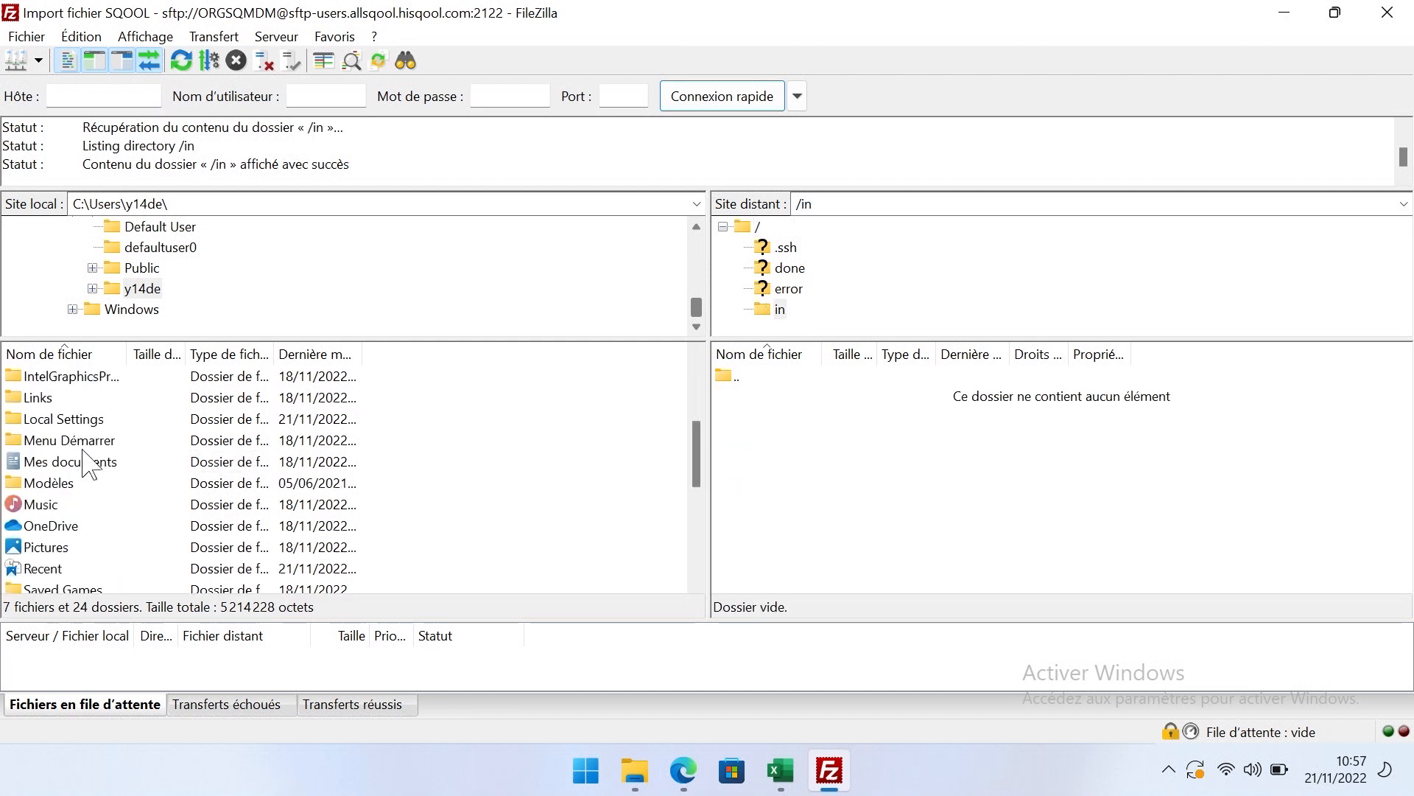
pyautogui.scroll(2, 74, 472)
pyautogui.doubleClick(56, 458)
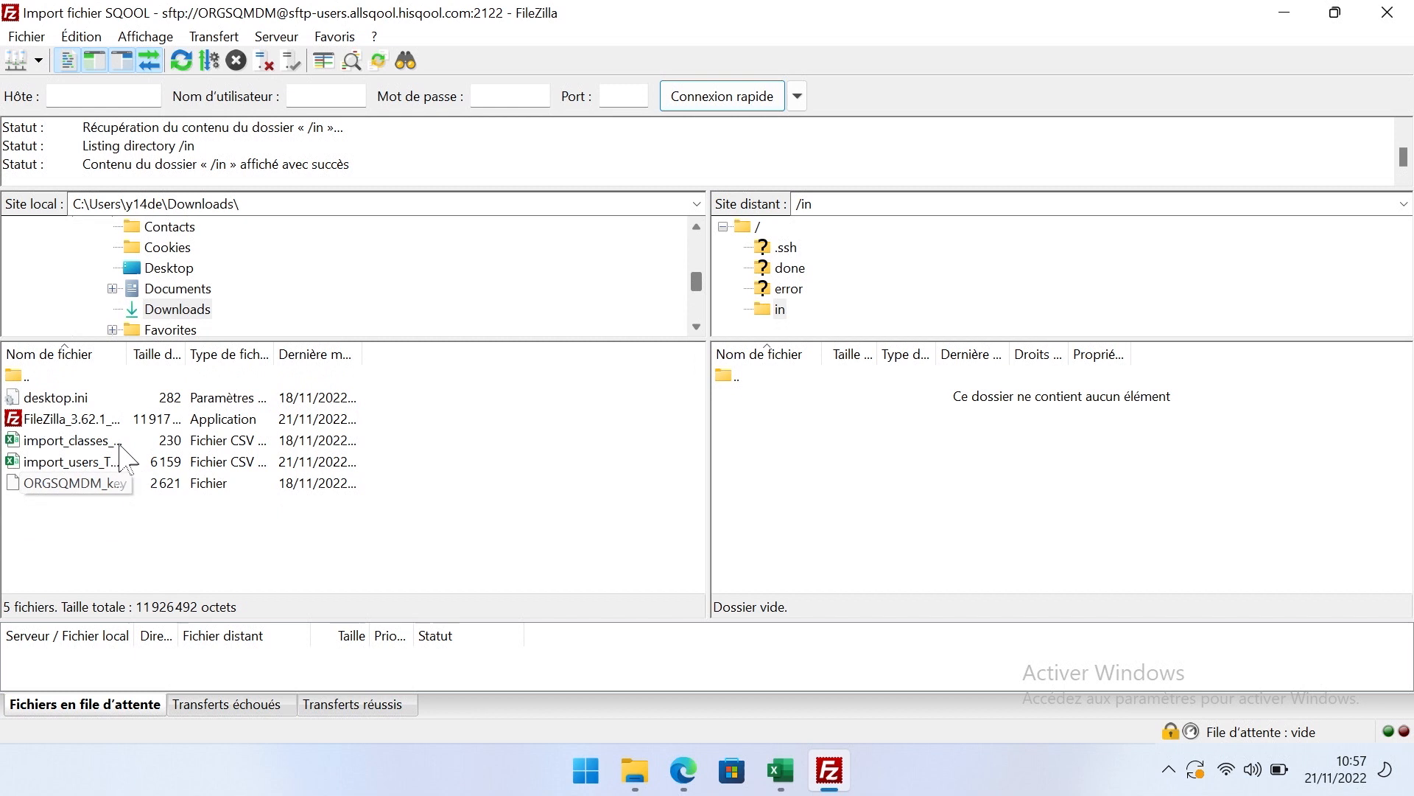
pyautogui.moveTo(126, 356); pyautogui.dragTo(228, 362)
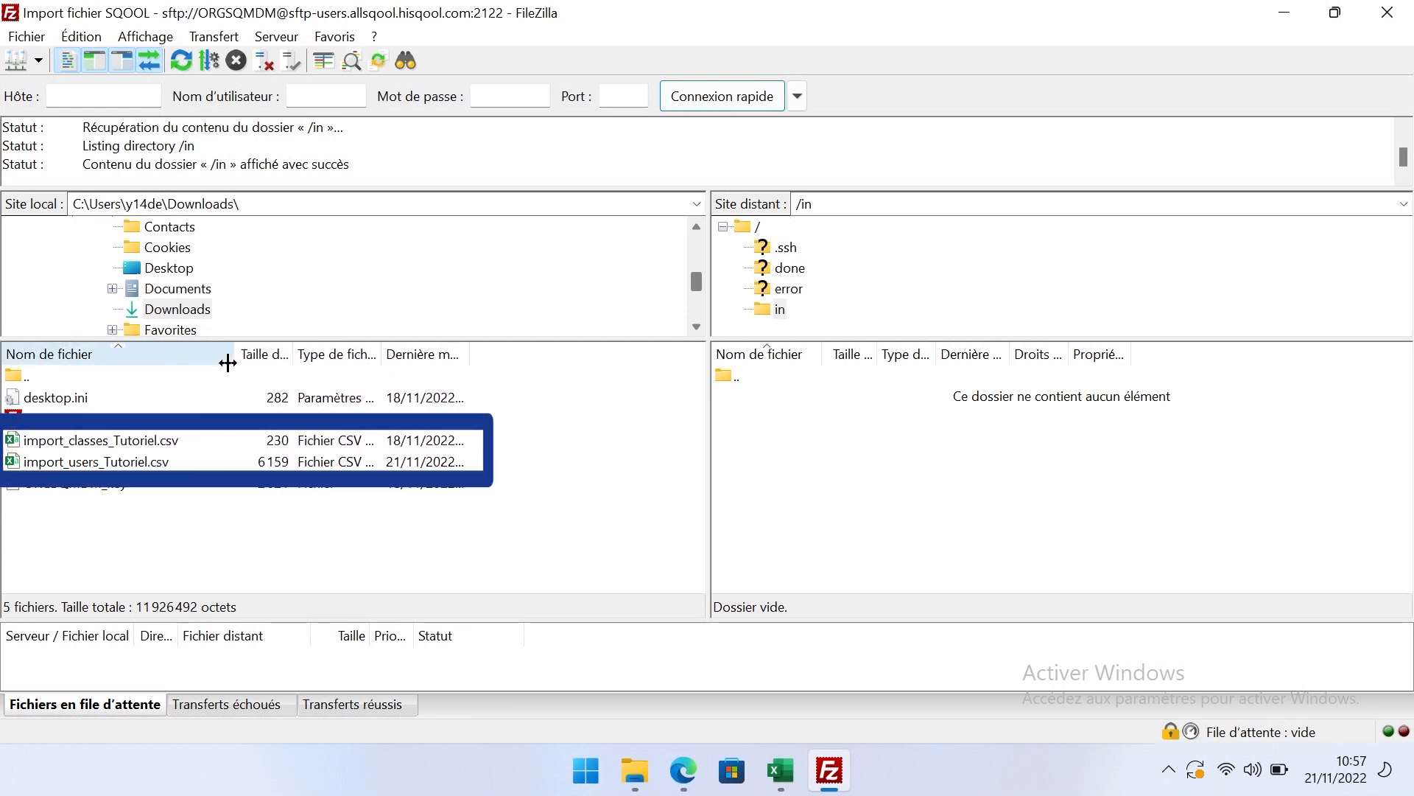
# Step: Upload import_classes_Tutoriel.csv to the remote "in" folder and widen the remote file name column
pyautogui.click(162, 461)
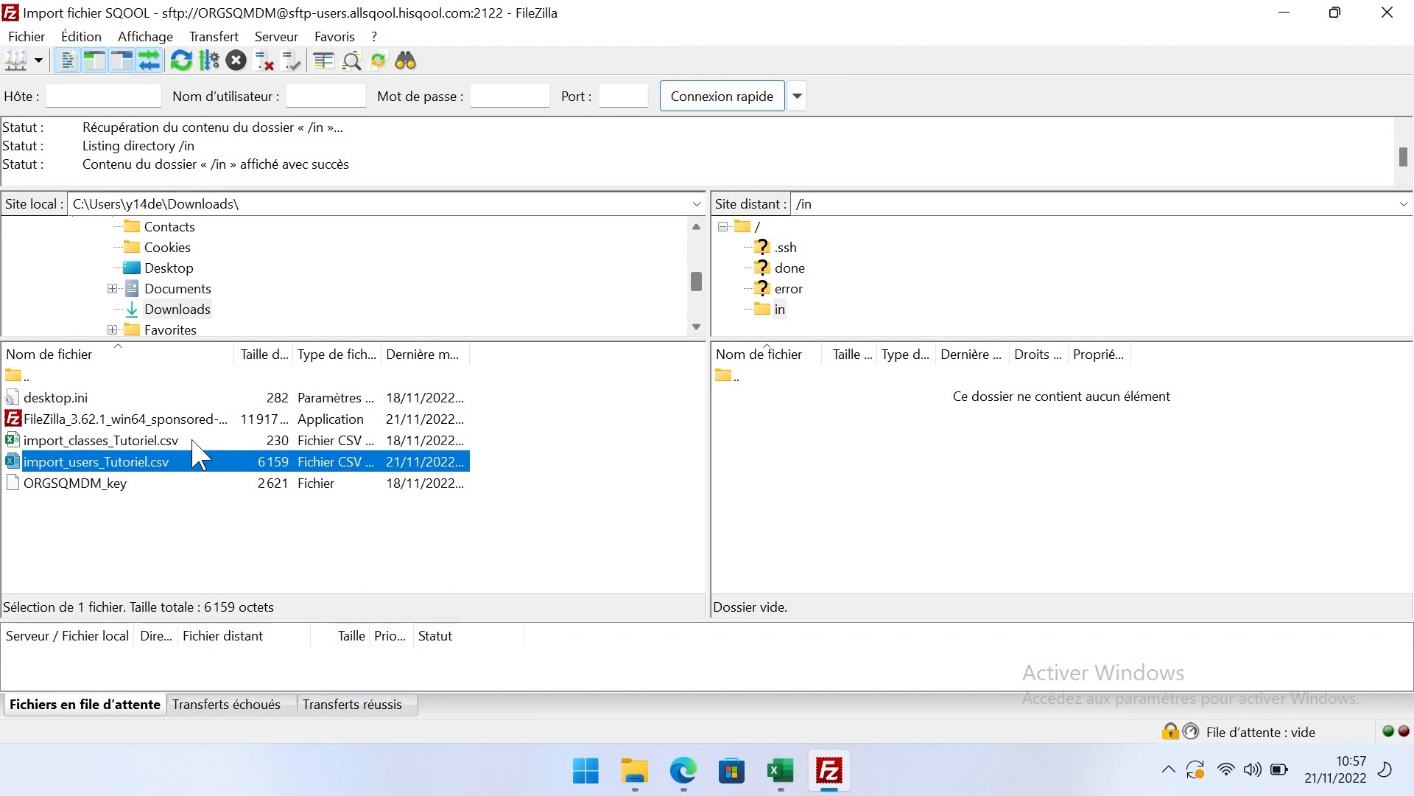
pyautogui.click(193, 441)
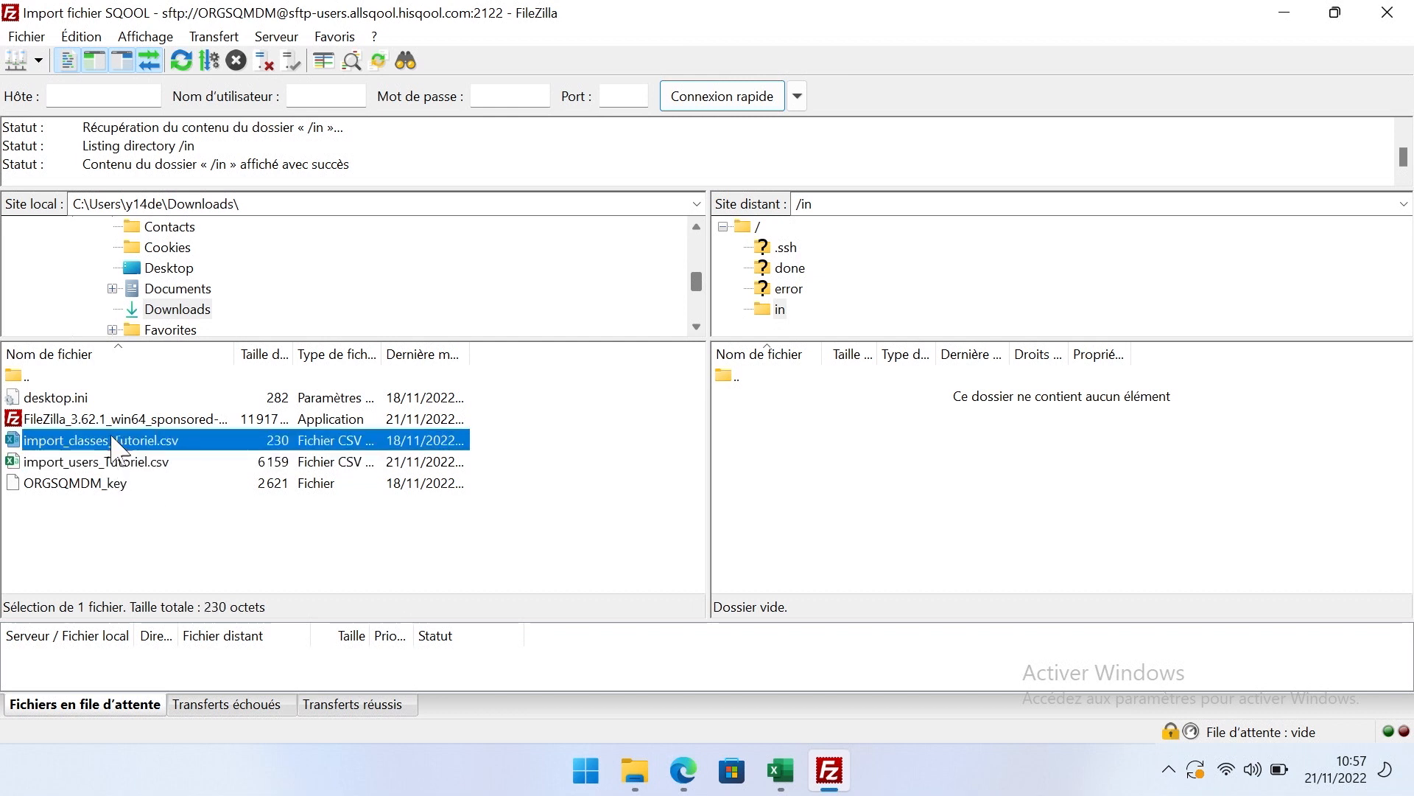
pyautogui.moveTo(117, 444); pyautogui.dragTo(828, 446)
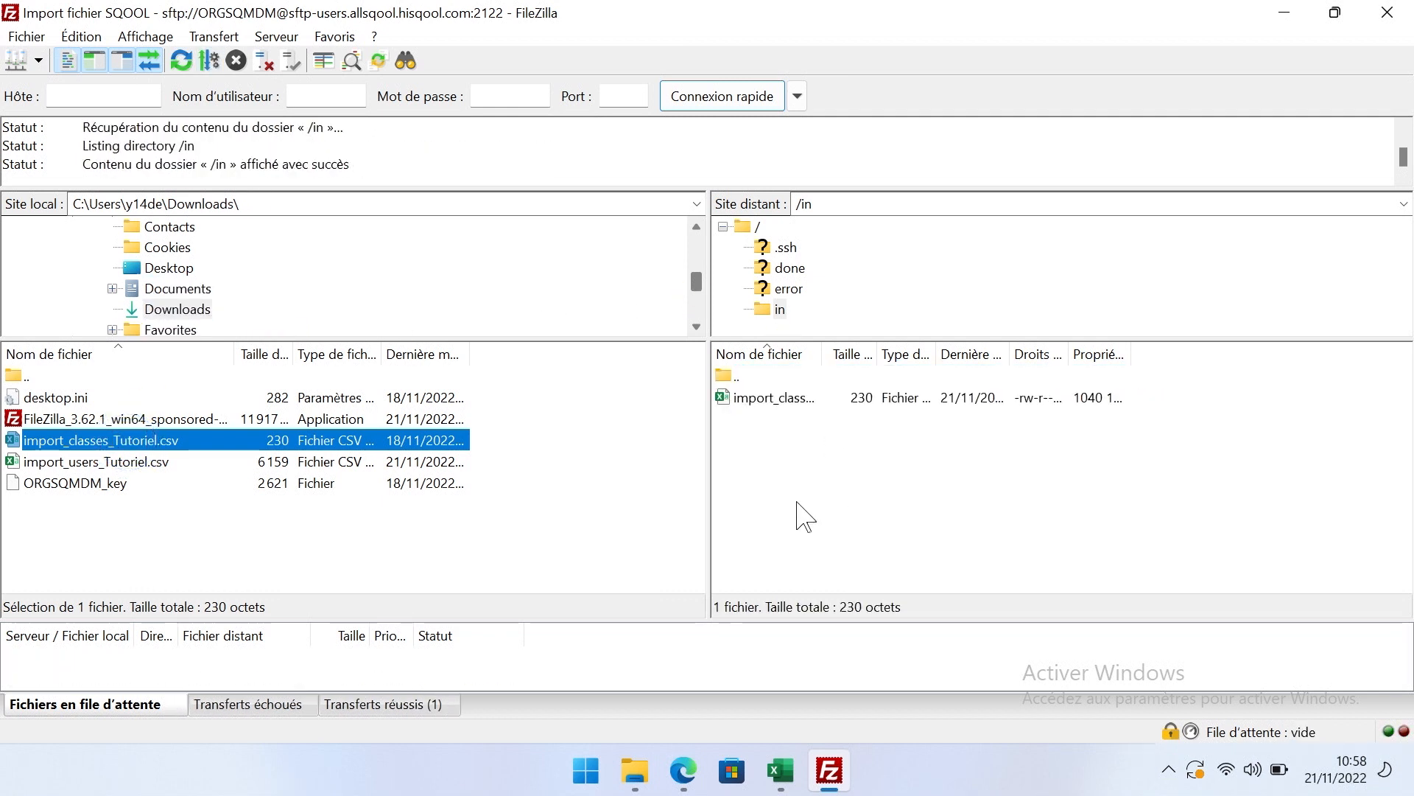
pyautogui.moveTo(822, 353); pyautogui.dragTo(899, 353)
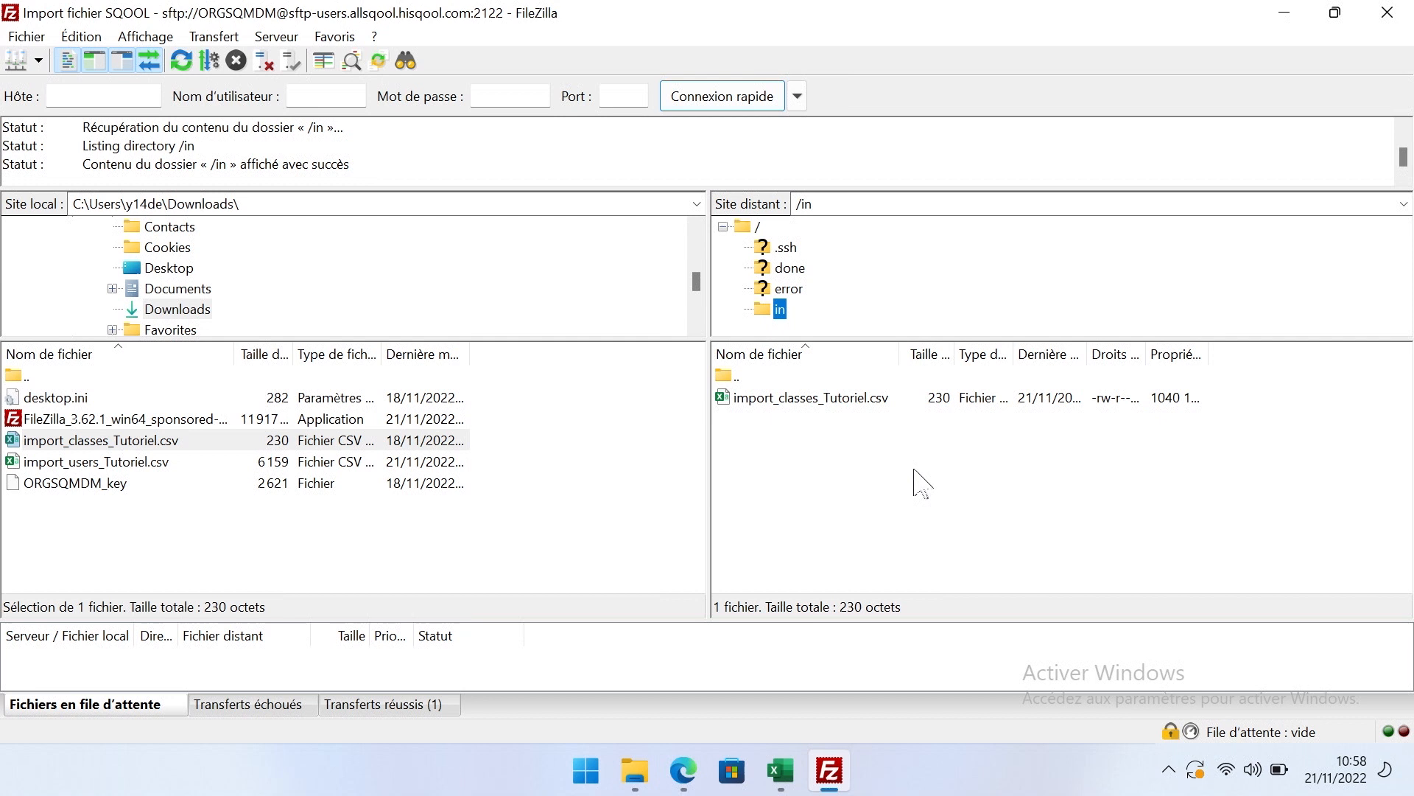
# Step: Refresh the remote "in" folder and check the "done" folder for the classes file
pyautogui.rightClick(800, 464)
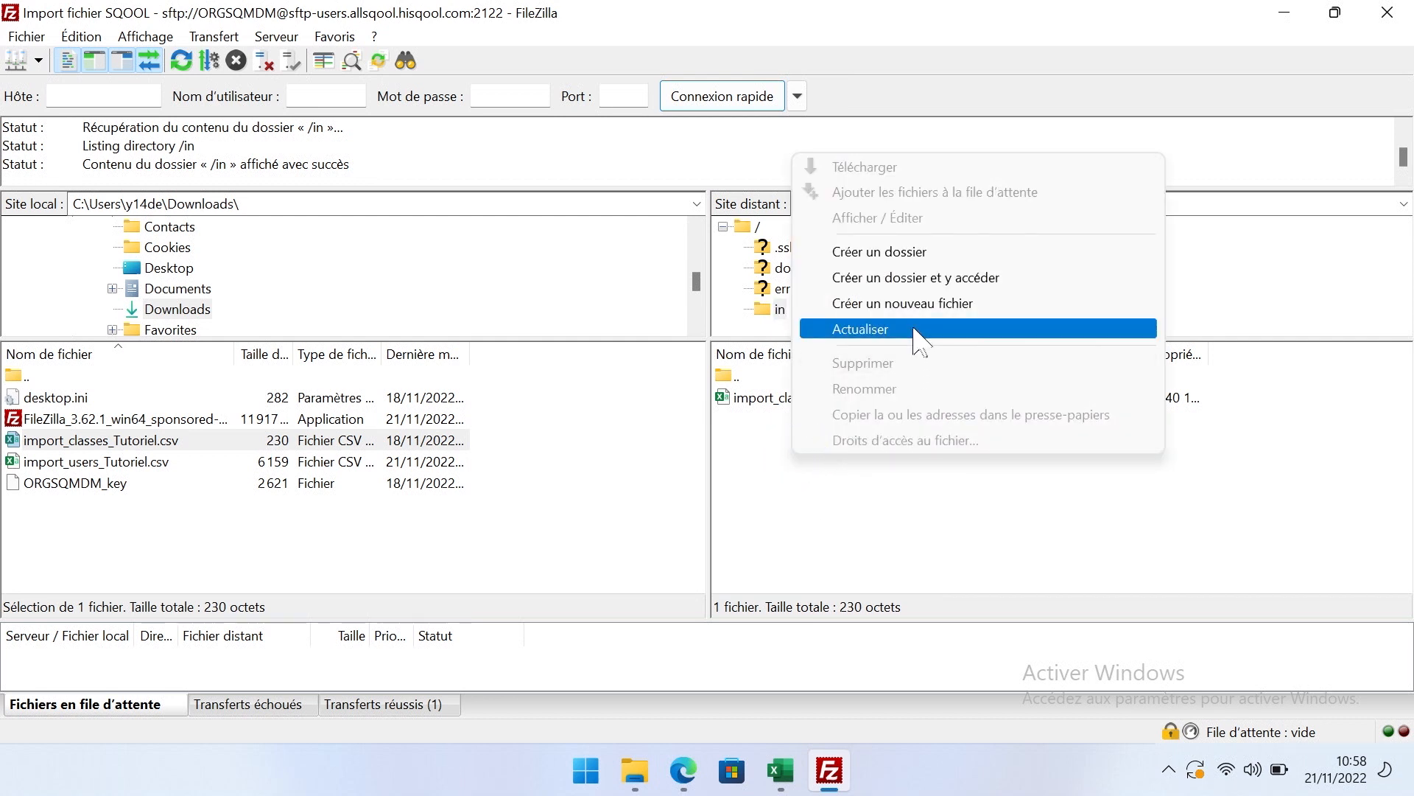
pyautogui.click(909, 333)
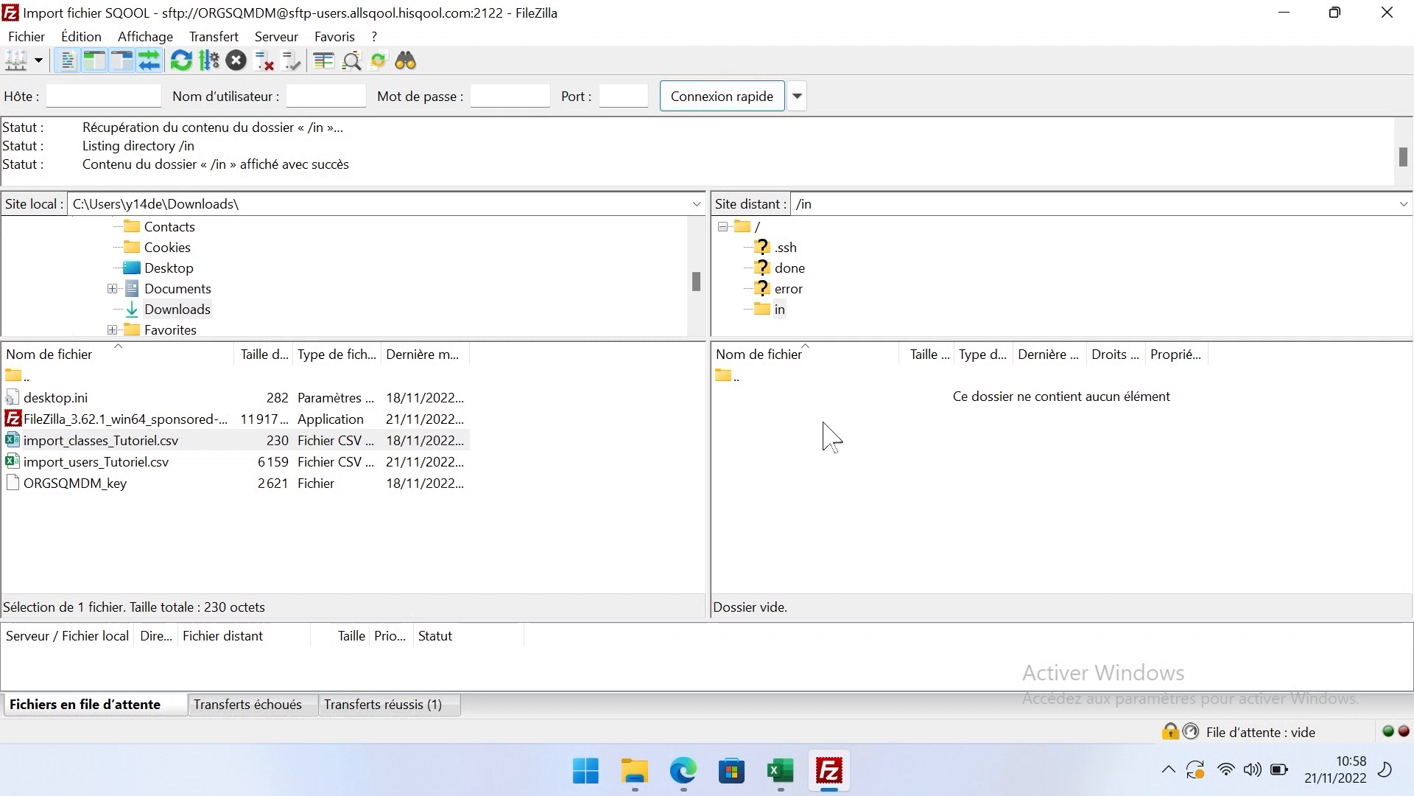
pyautogui.click(765, 269)
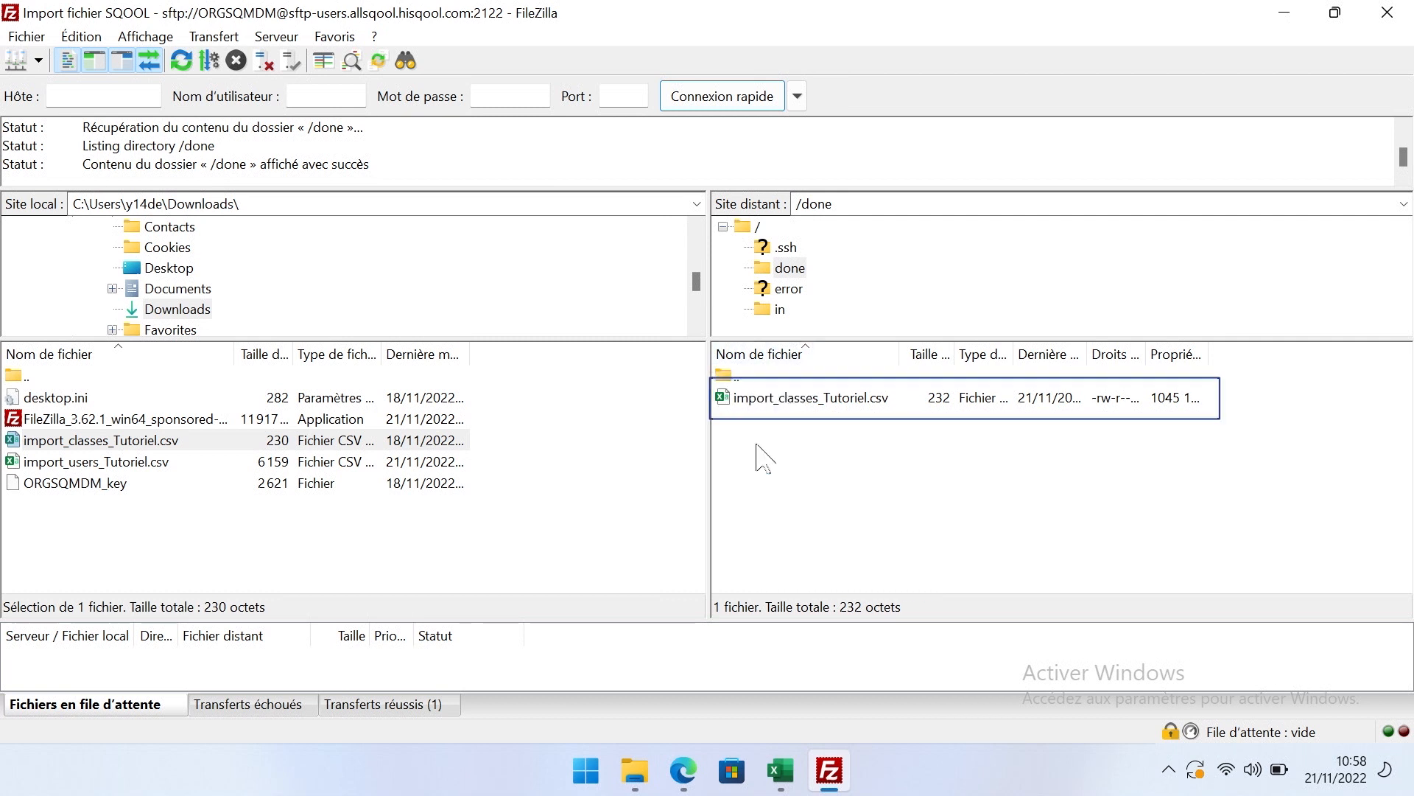
# Step: Return to the remote "in" folder and upload import_users_Tutoriel.csv from the local Downloads folder
pyautogui.click(770, 312)
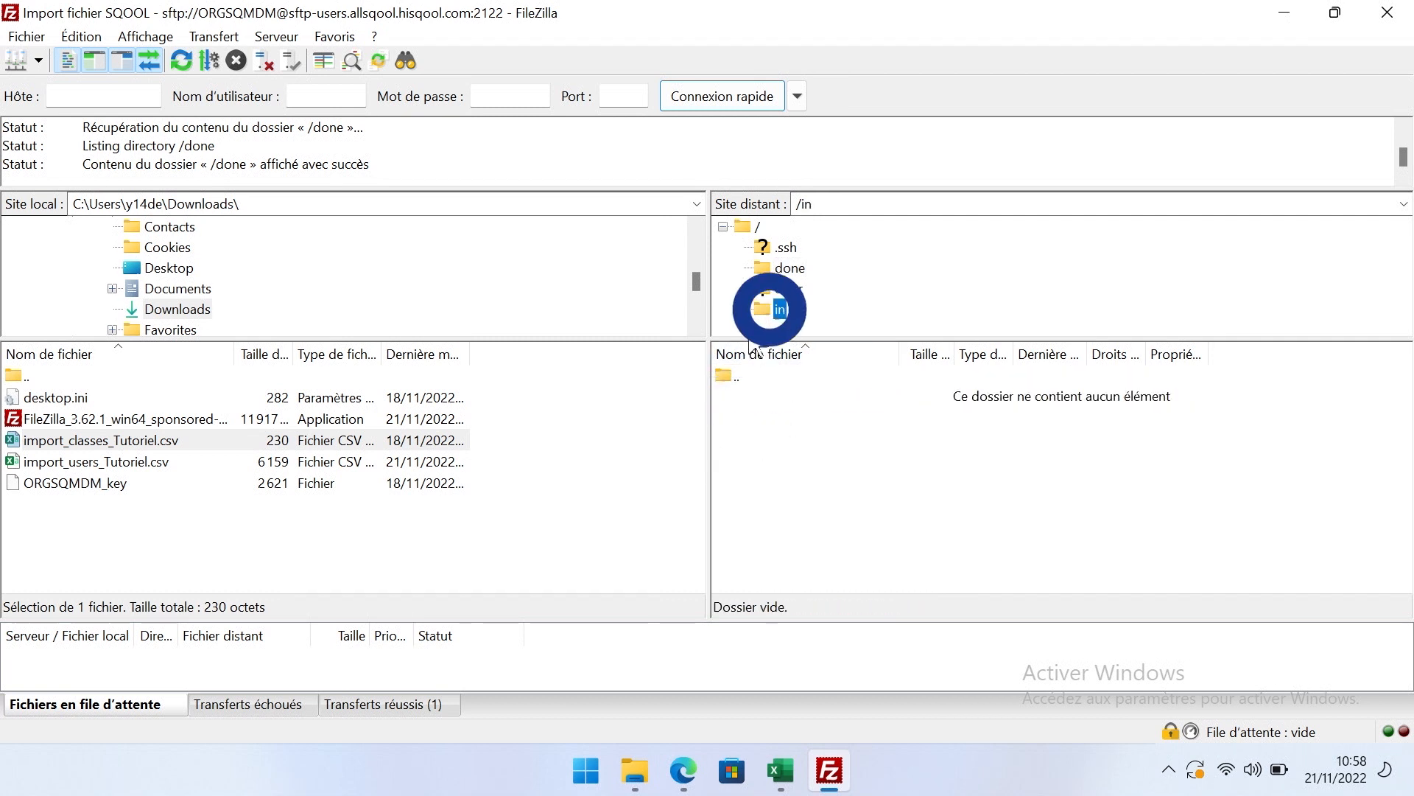
pyautogui.click(129, 468)
pyautogui.moveTo(57, 469); pyautogui.dragTo(862, 463)
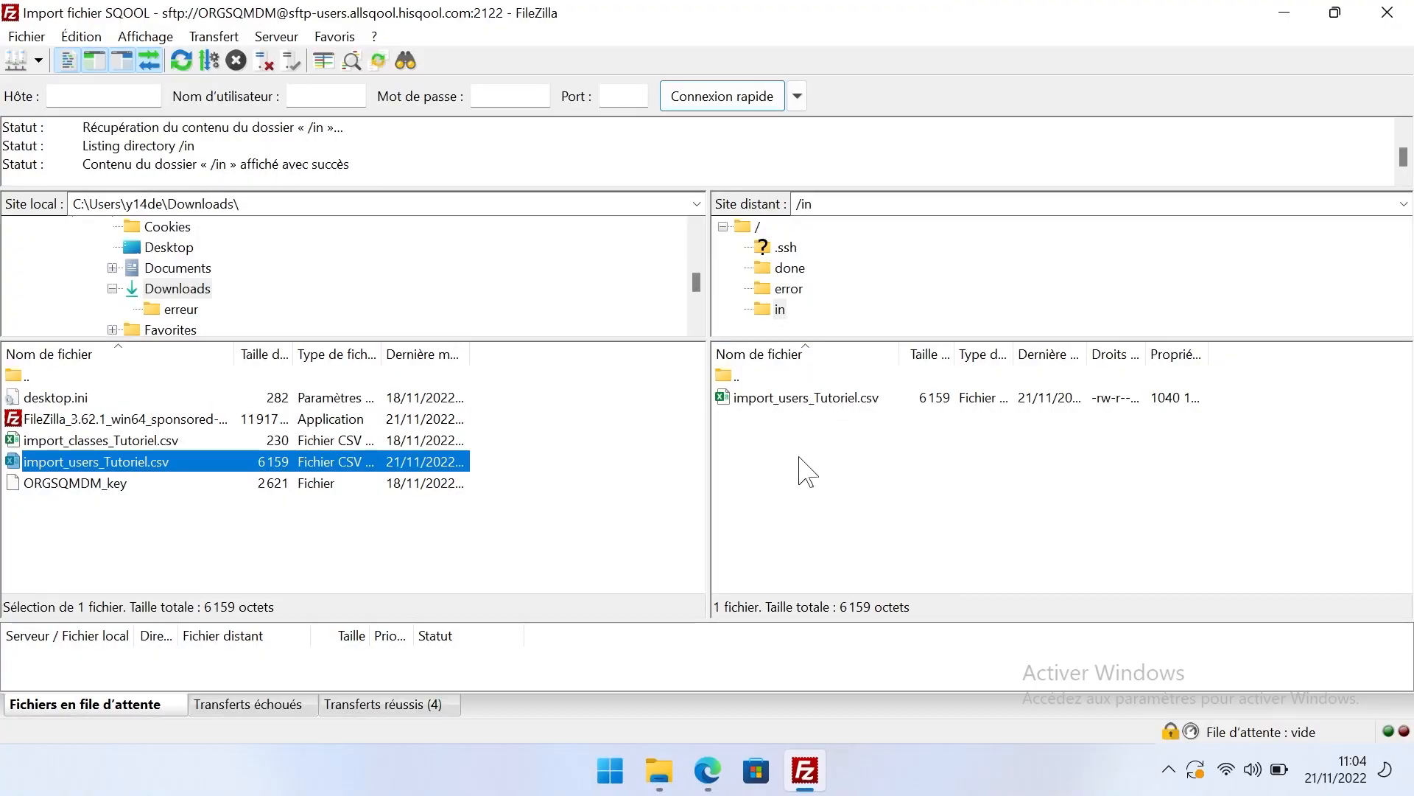
# Step: Refresh the remote "in" folder repeatedly to check whether the uploaded users file has been processed
pyautogui.rightClick(800, 454)
pyautogui.click(903, 329)
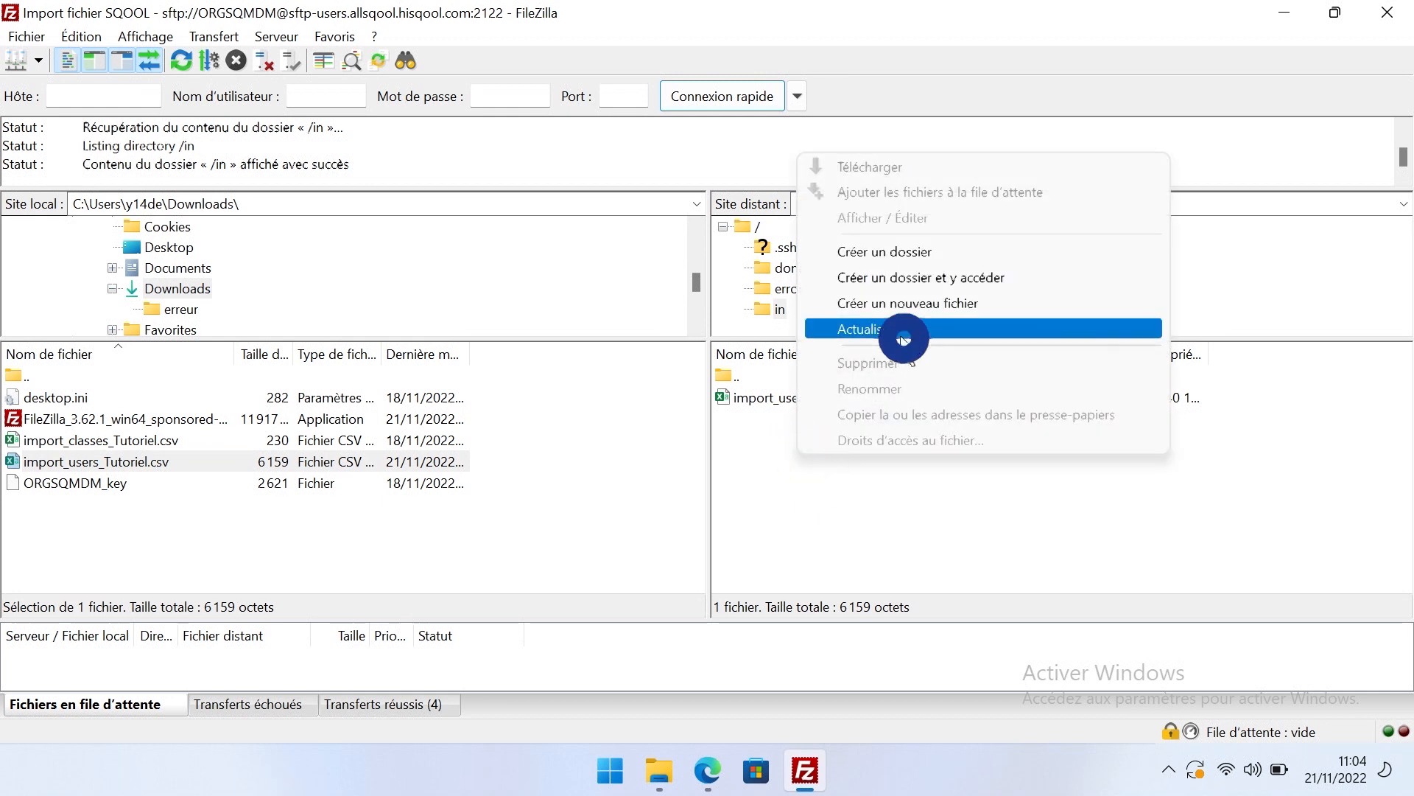
pyautogui.rightClick(780, 448)
pyautogui.click(908, 330)
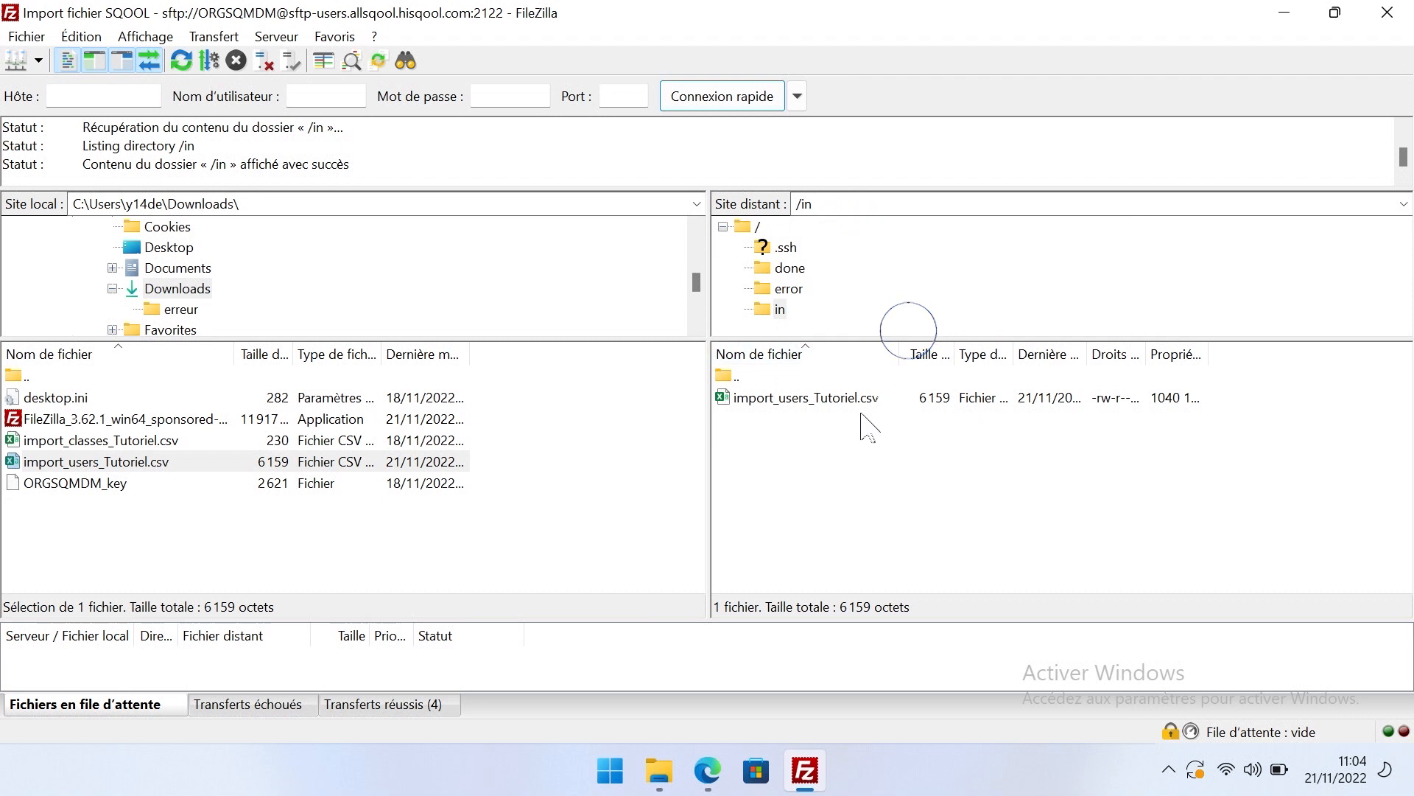
pyautogui.rightClick(828, 453)
pyautogui.click(937, 322)
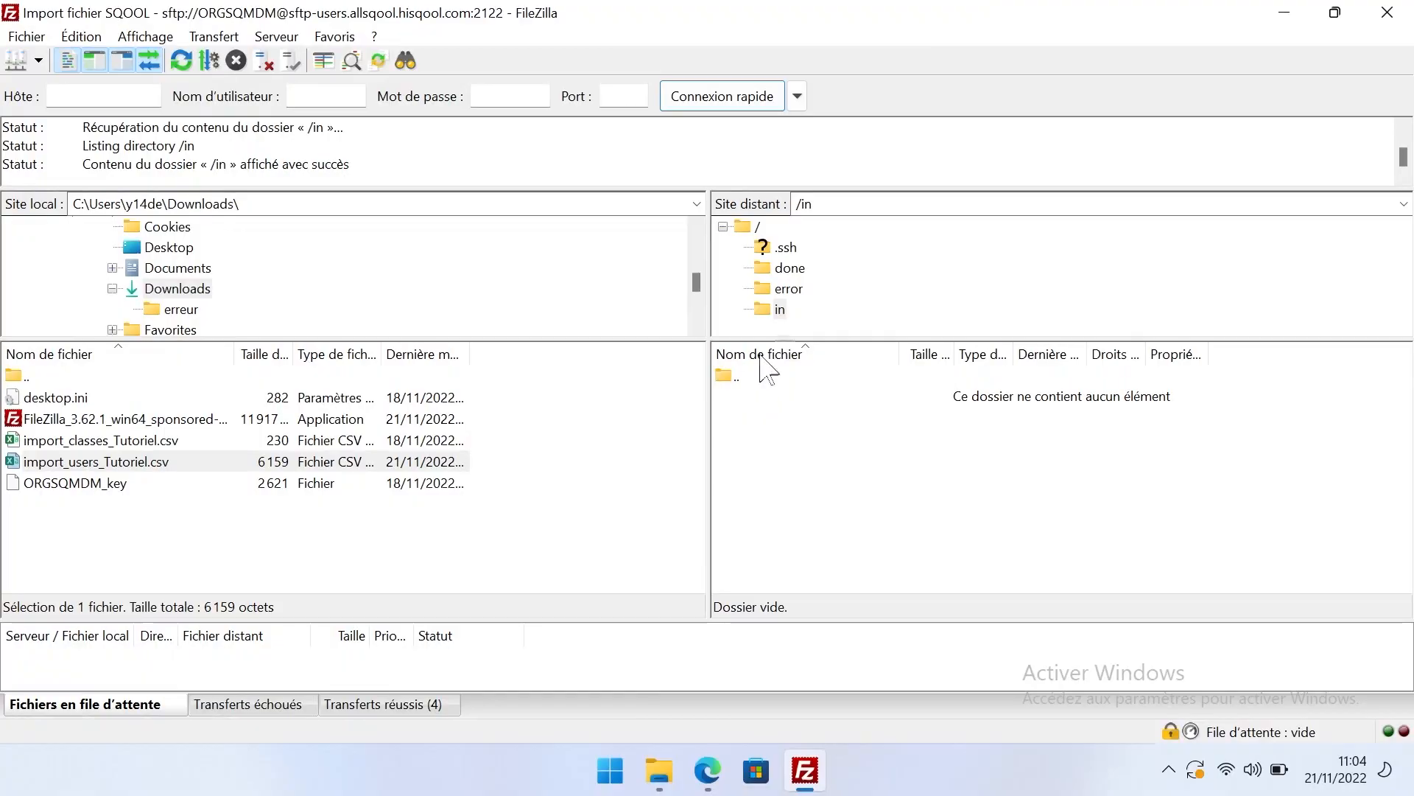
# Step: Check the remote "done" and "error" folders for the users import file
pyautogui.click(788, 268)
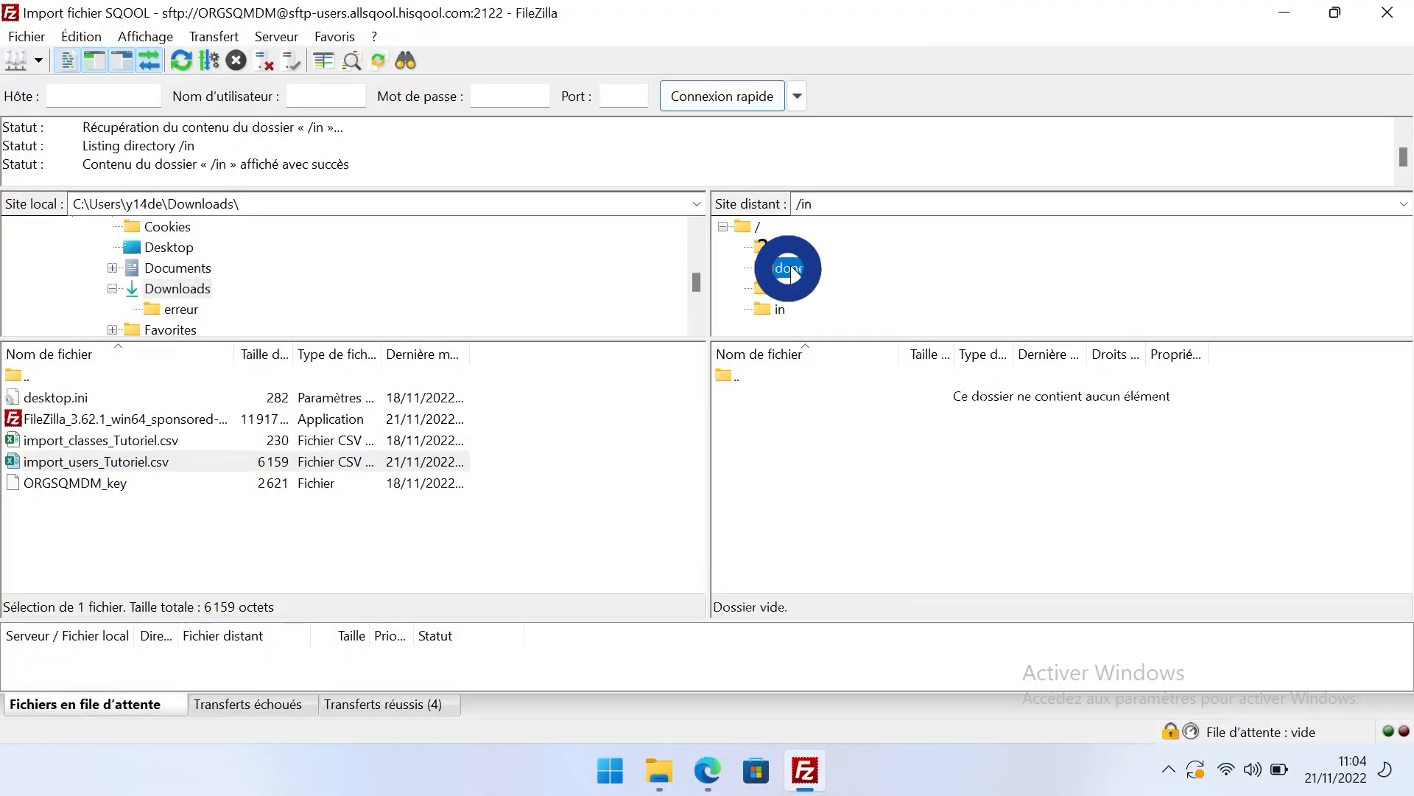
pyautogui.rightClick(806, 427)
pyautogui.click(891, 598)
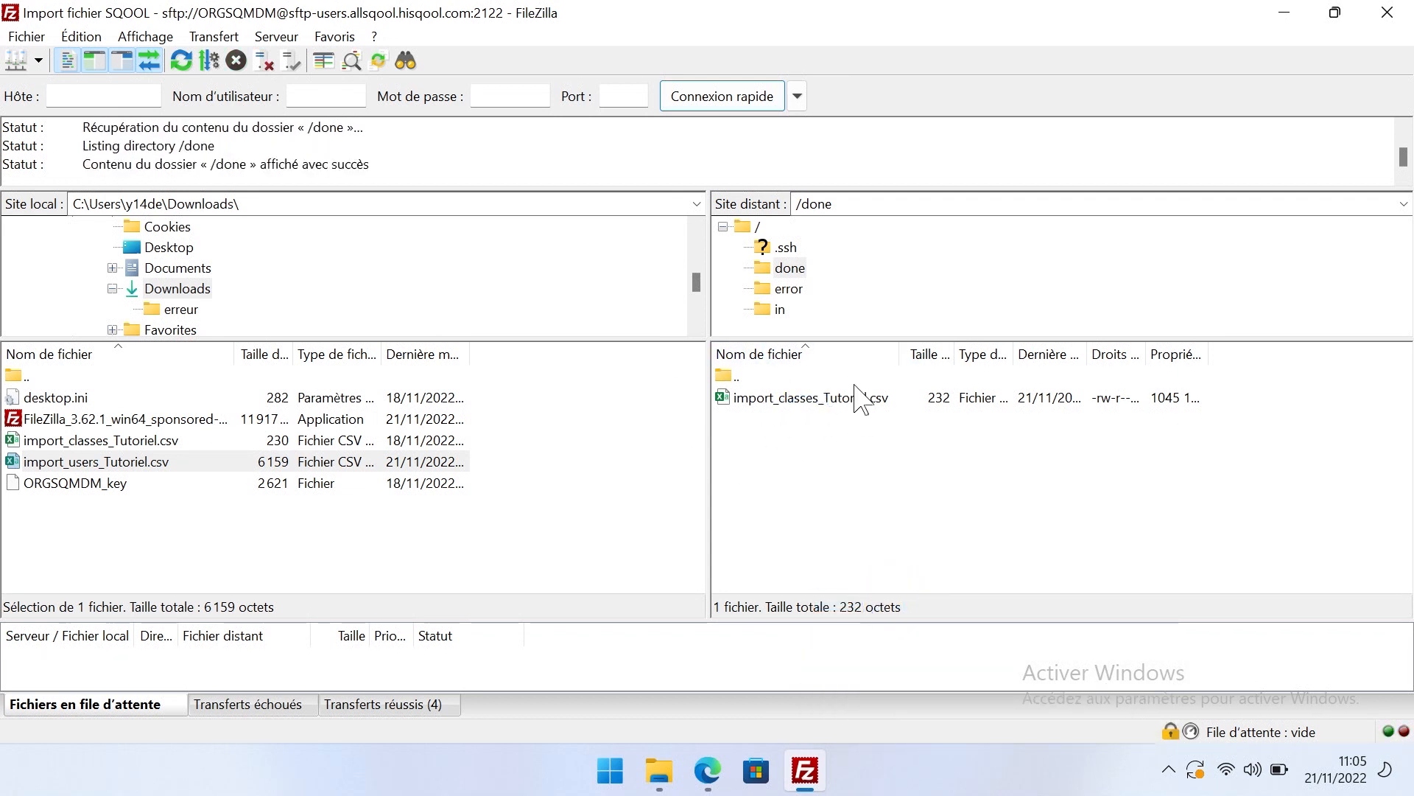
pyautogui.click(770, 289)
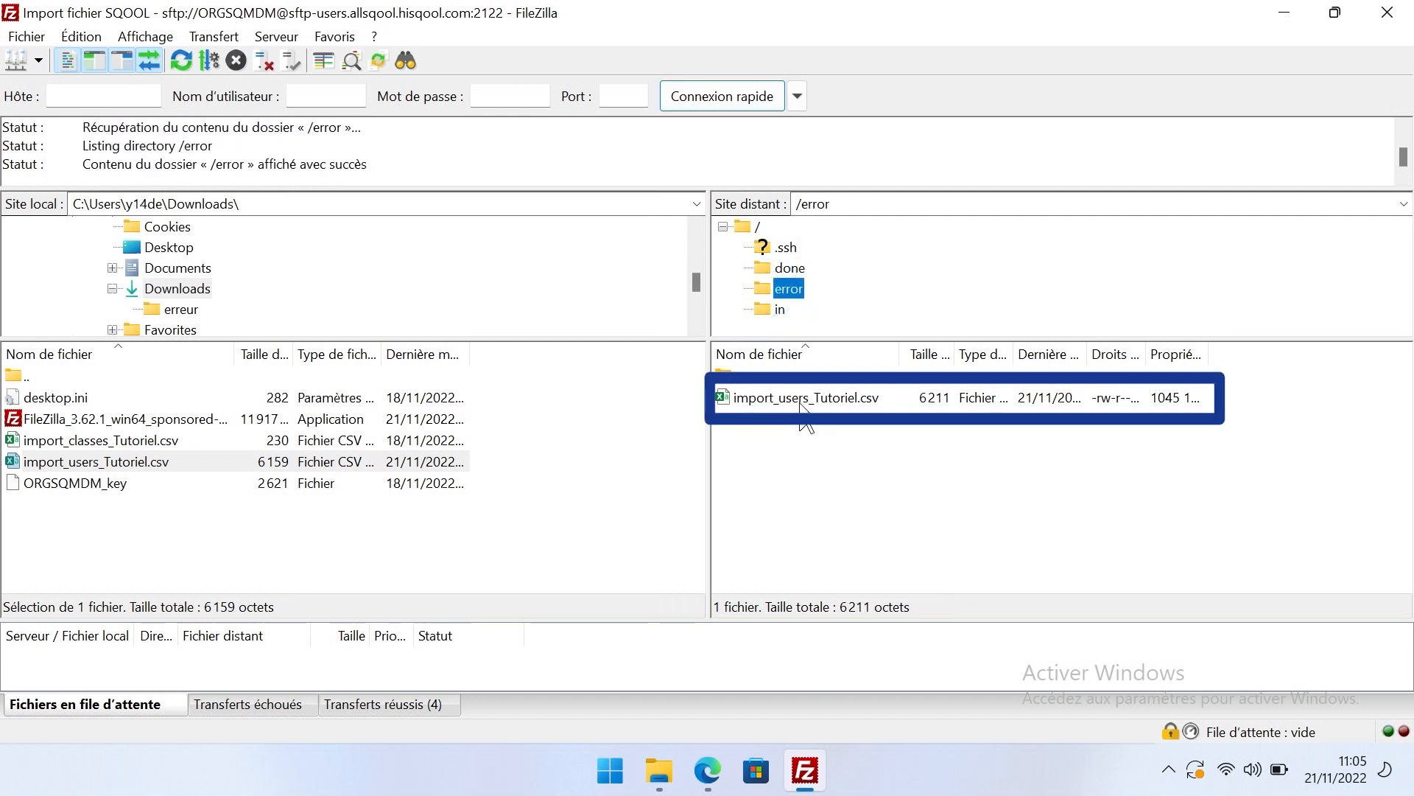
# Step: Create a folder named erreur in the local Downloads folder
pyautogui.click(552, 541)
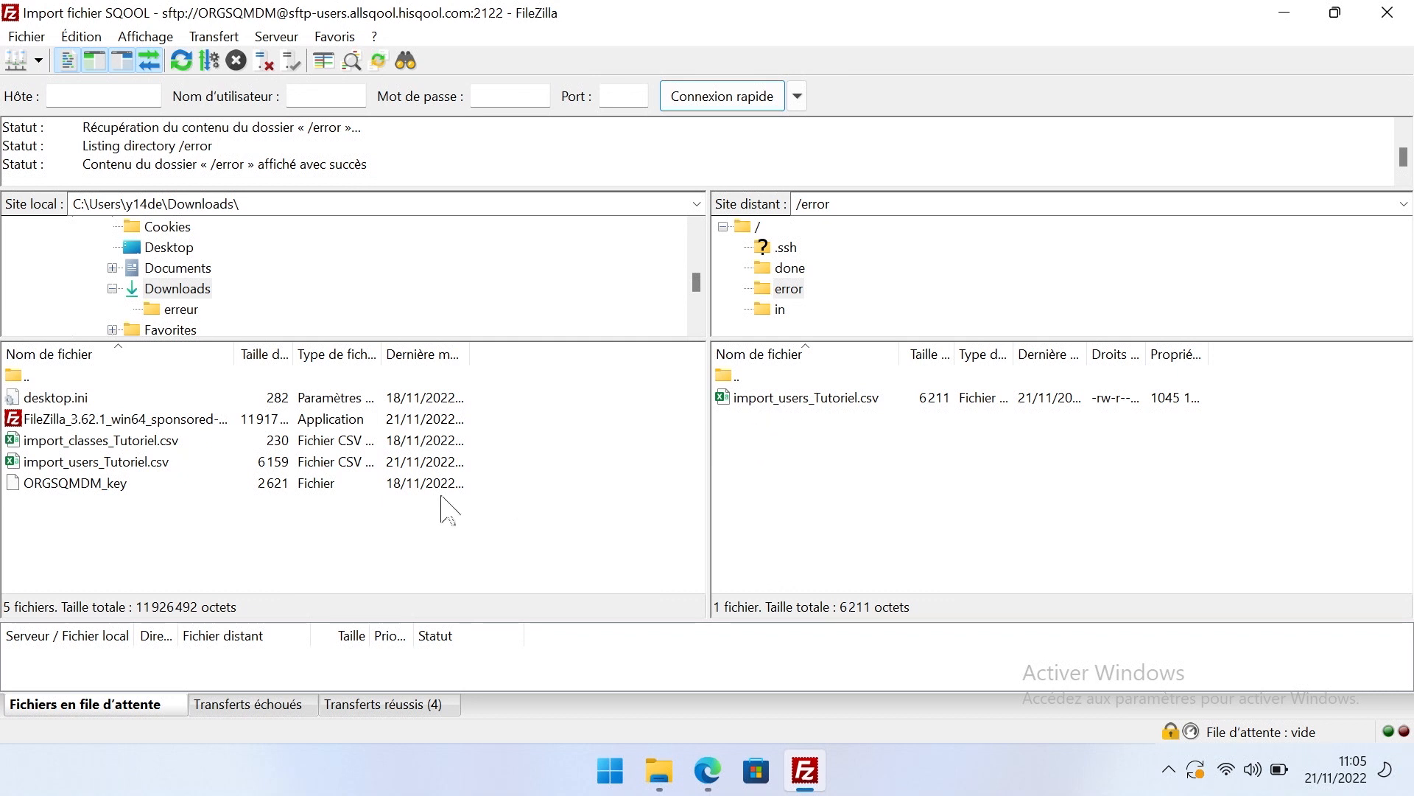
pyautogui.rightClick(205, 539)
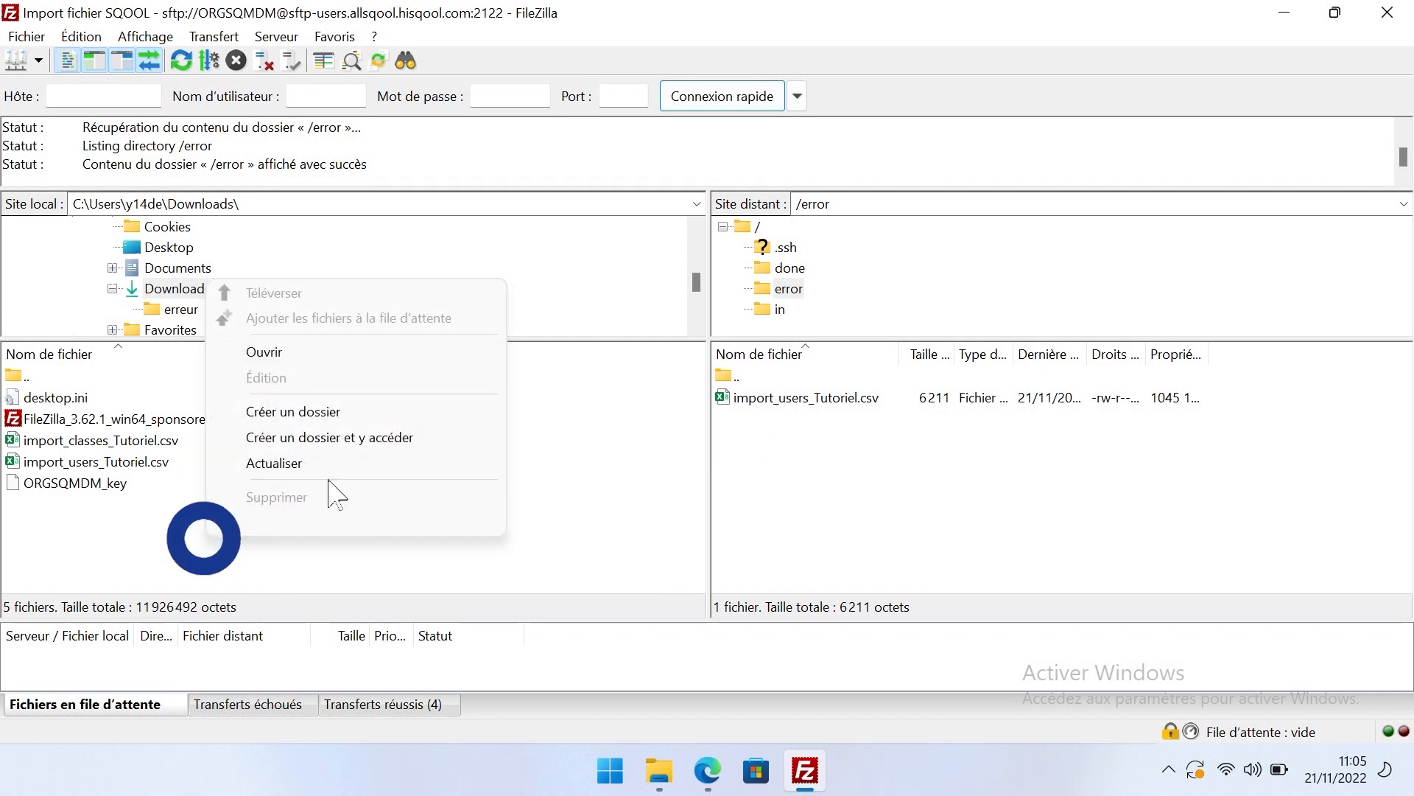
pyautogui.click(329, 411)
pyautogui.write('erreur')
pyautogui.click(376, 512)
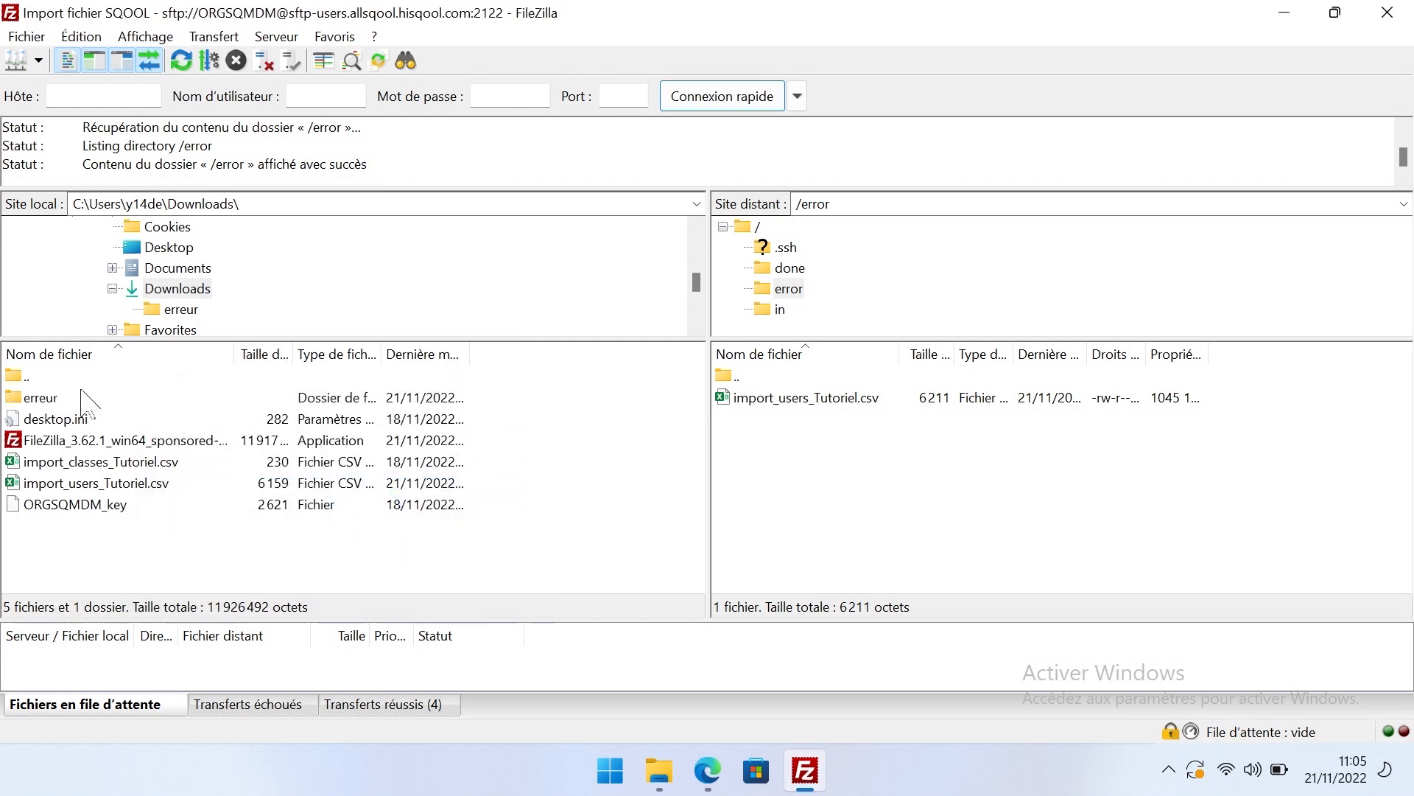
# Step: Download import_users_Tutoriel.csv from the remote "error" folder into the local erreur folder
pyautogui.doubleClick(44, 398)
pyautogui.click(749, 404)
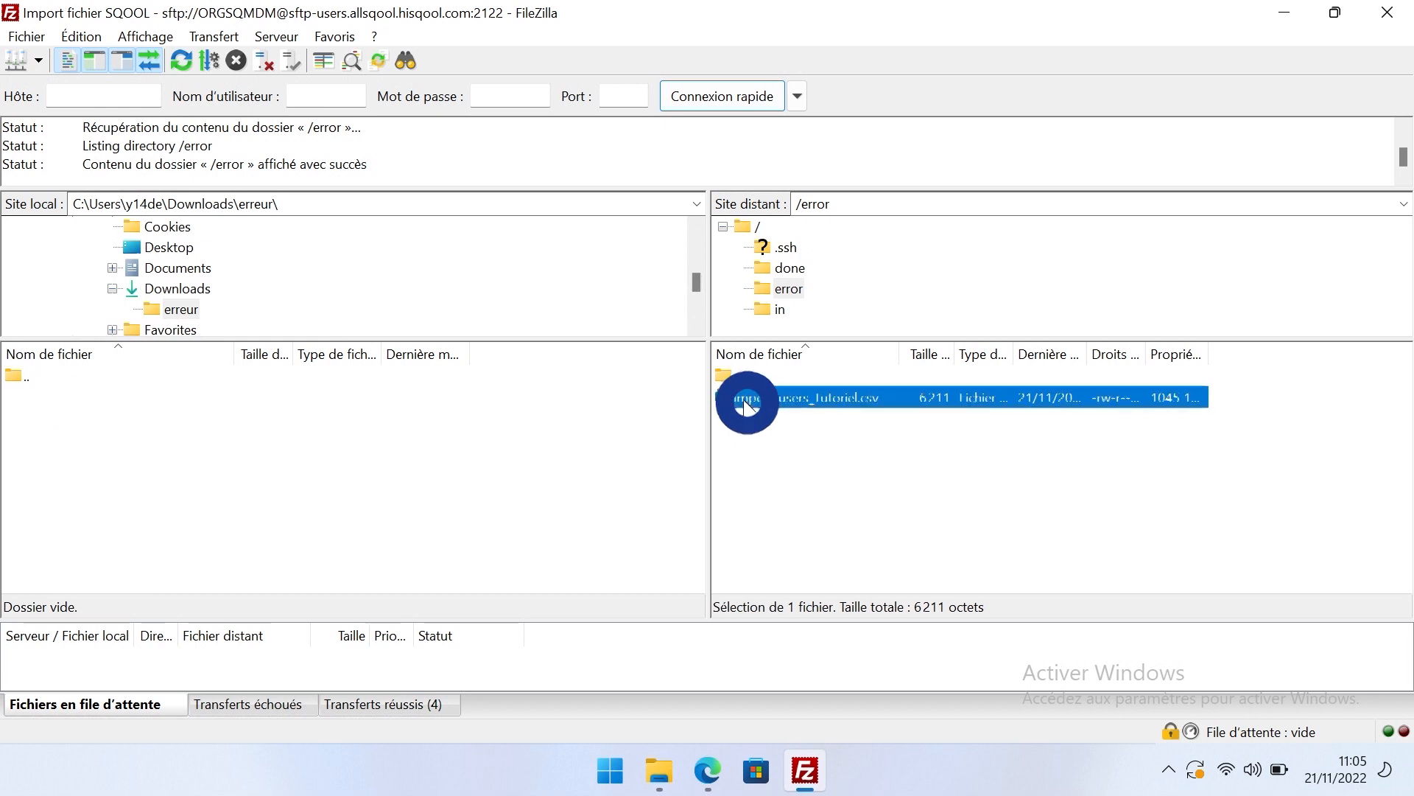
pyautogui.moveTo(795, 401); pyautogui.dragTo(278, 451)
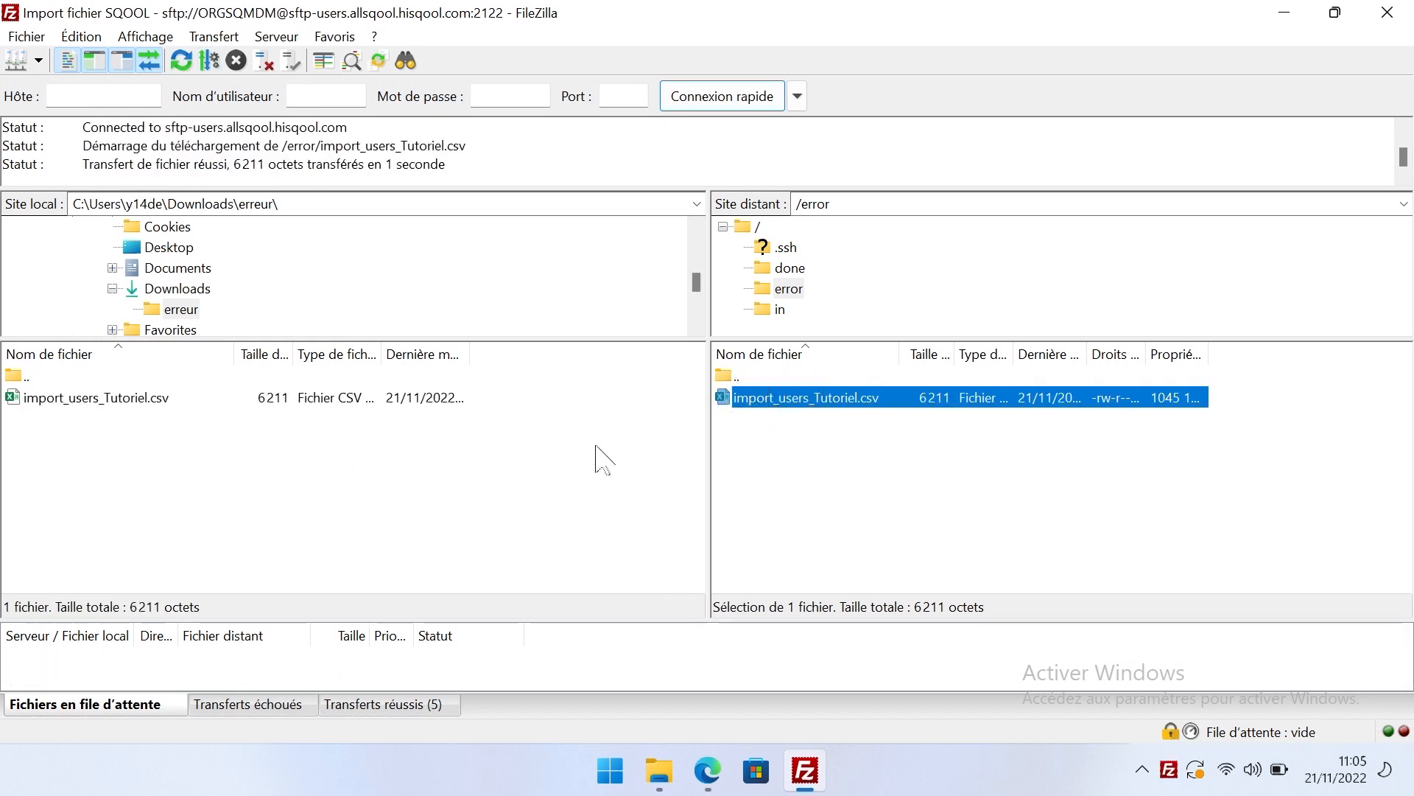
# Step: Switch to File Explorer and open import_users_Tutoriel from the erreur folder in Téléchargements
pyautogui.click(666, 771)
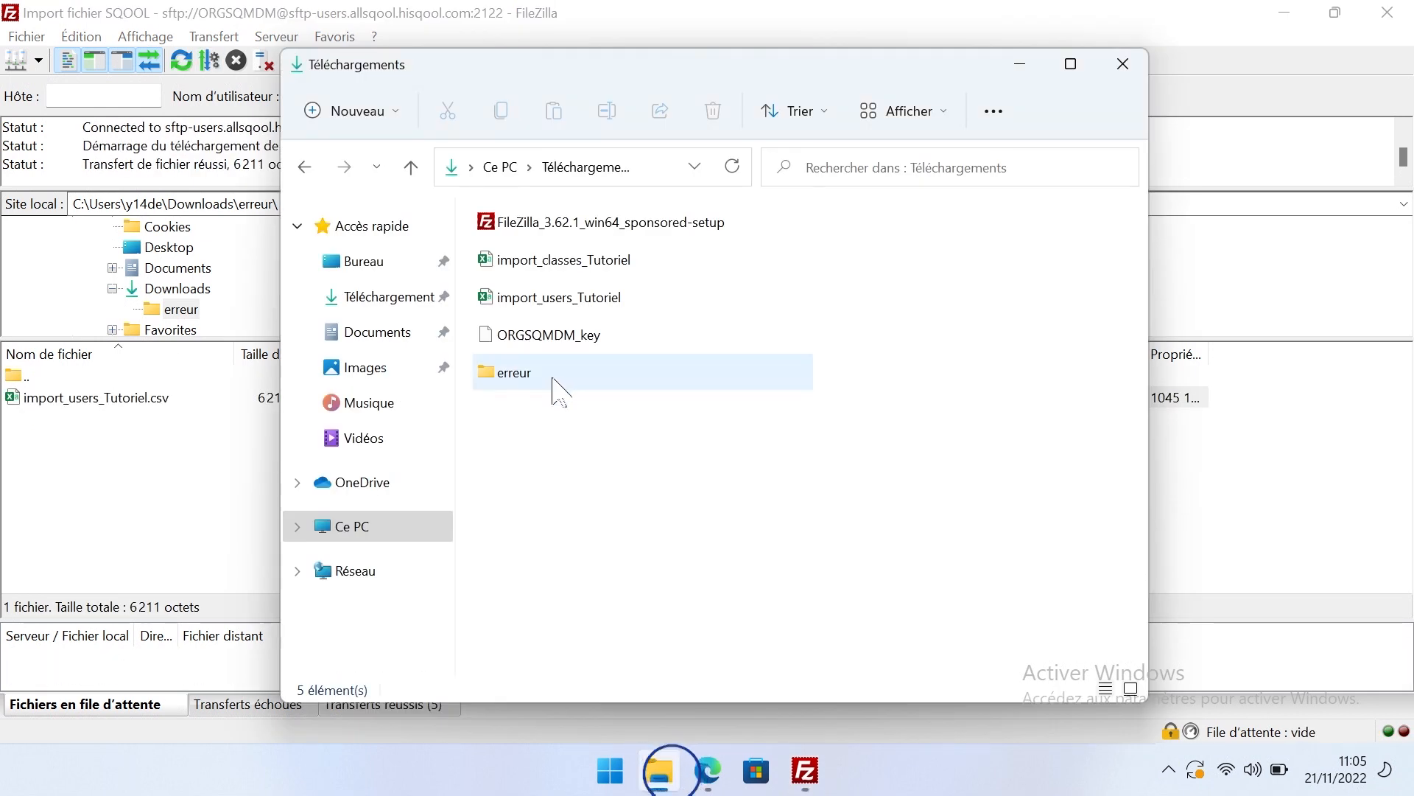
pyautogui.doubleClick(526, 373)
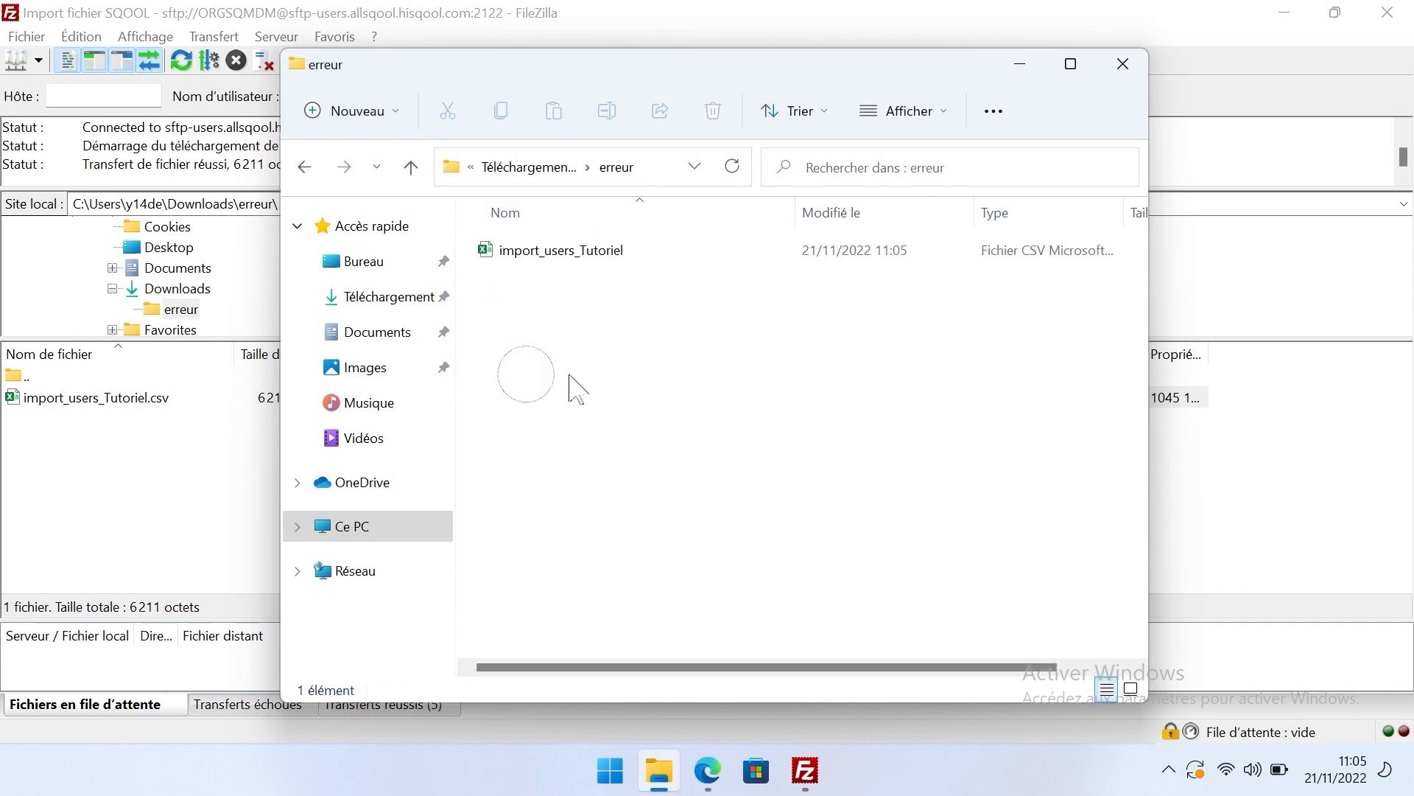
pyautogui.click(575, 254)
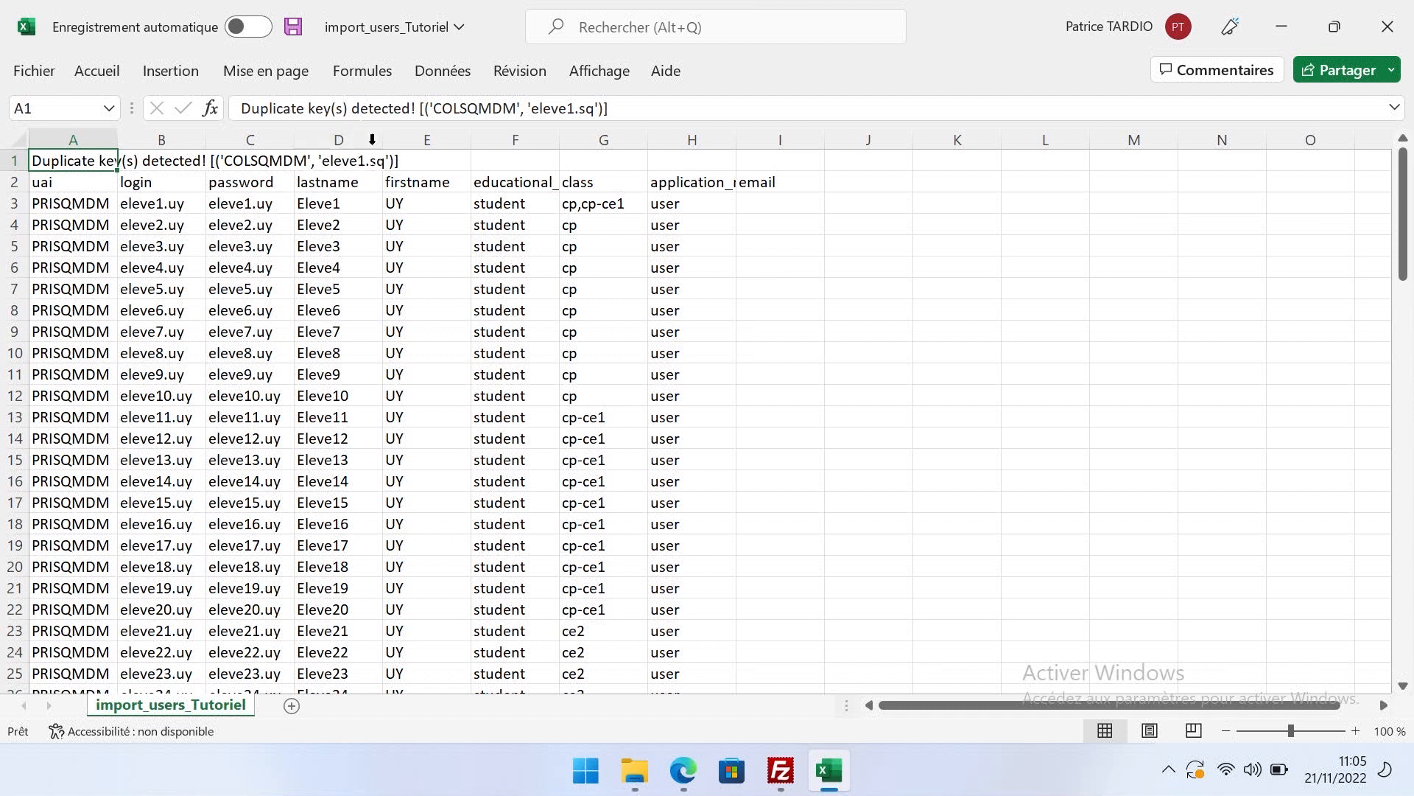
# Step: Compare the COLSQMDM records in rows 58 and 59, and delete row 59 with the duplicate login
pyautogui.scroll(-15, 66, 276)
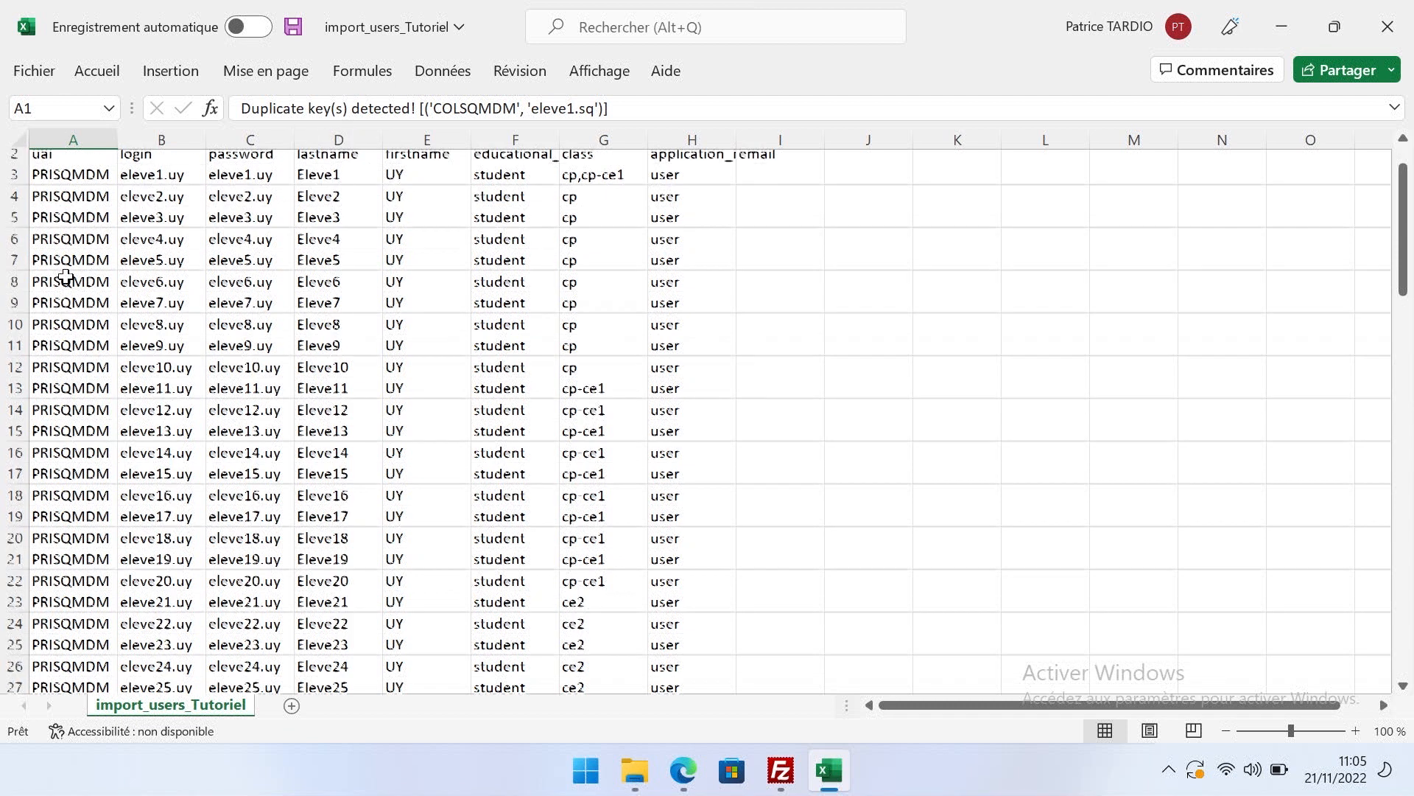
pyautogui.scroll(-2, 66, 276)
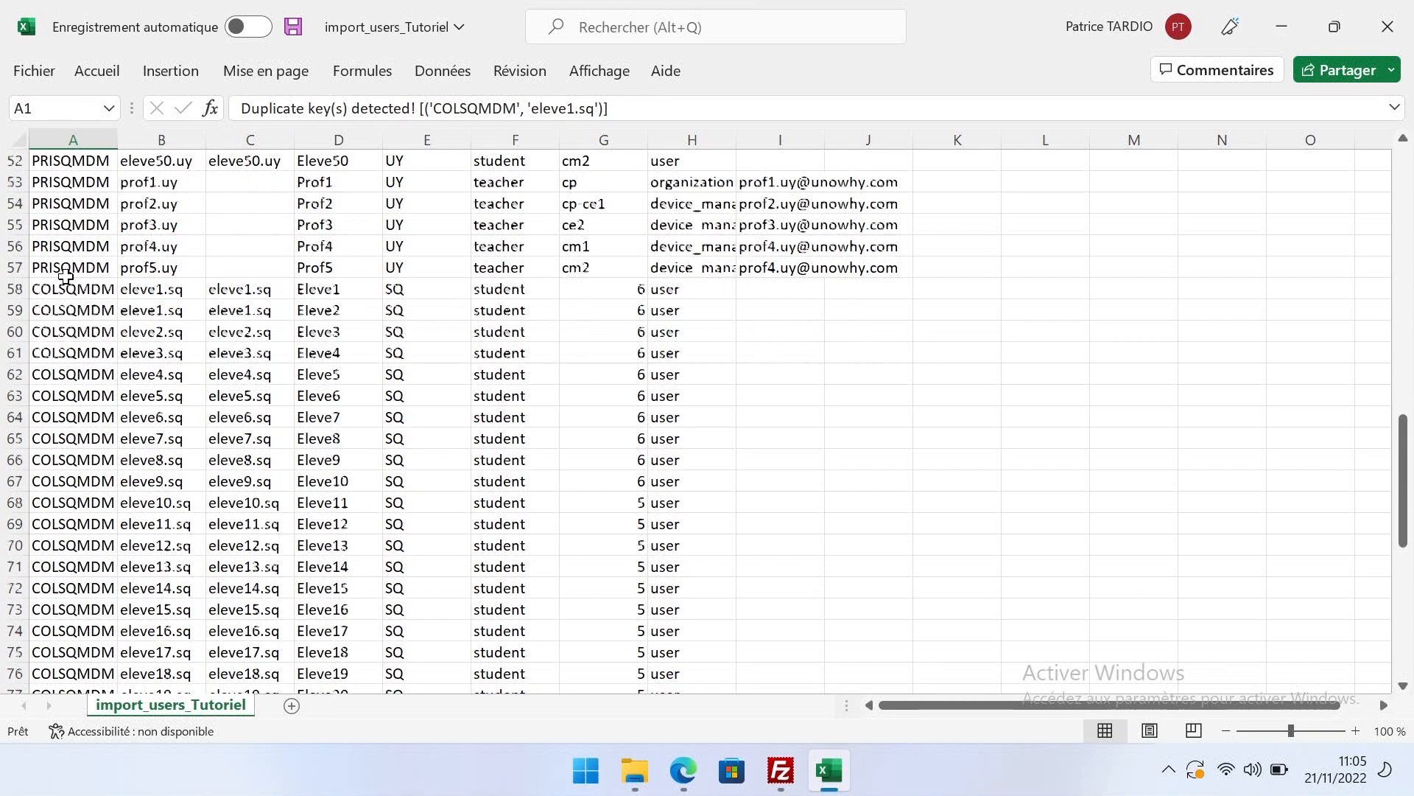
pyautogui.moveTo(49, 289)
pyautogui.mouseDown()
pyautogui.moveTo(506, 265)
pyautogui.moveTo(771, 309)
pyautogui.mouseUp()
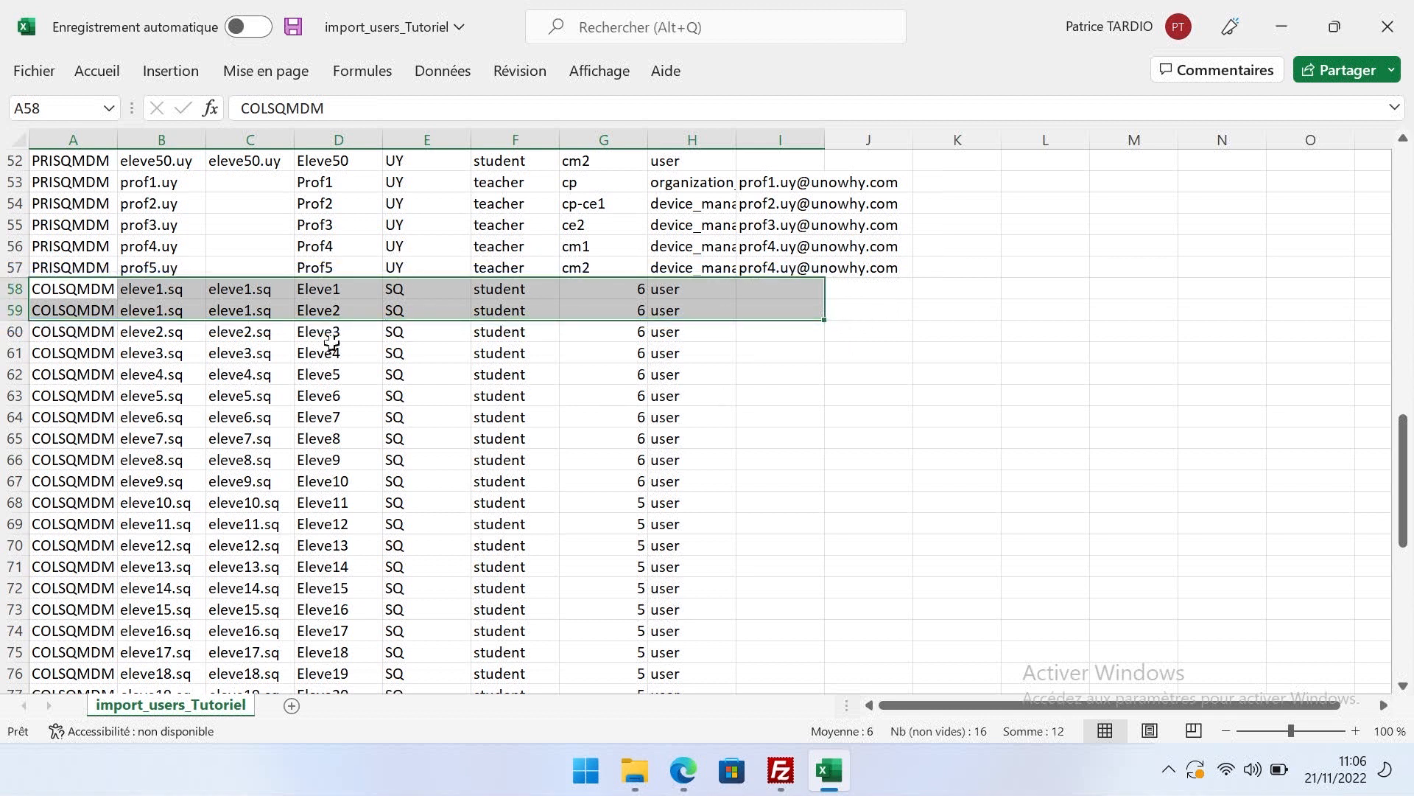
pyautogui.click(330, 333)
pyautogui.click(341, 307)
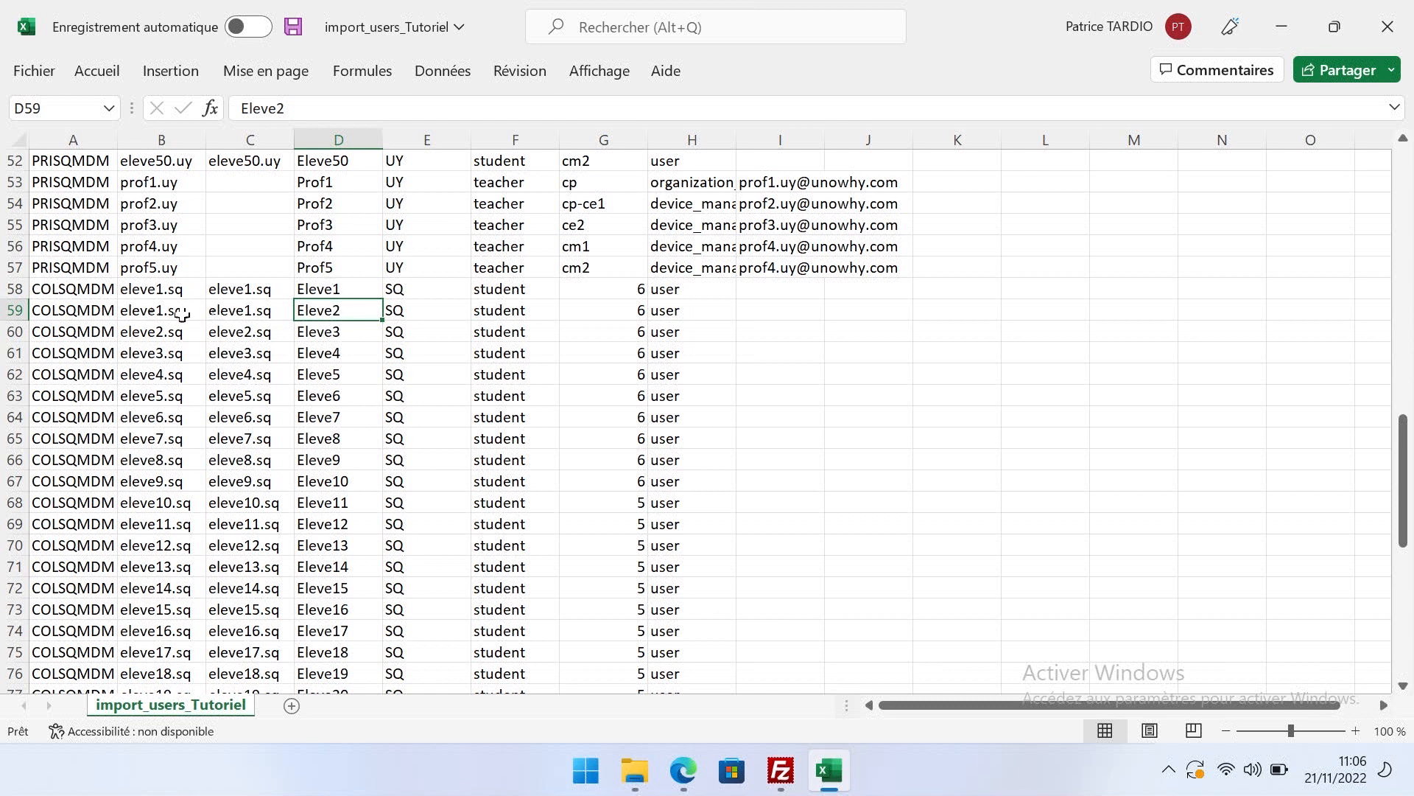
pyautogui.click(16, 311)
pyautogui.rightClick(19, 313)
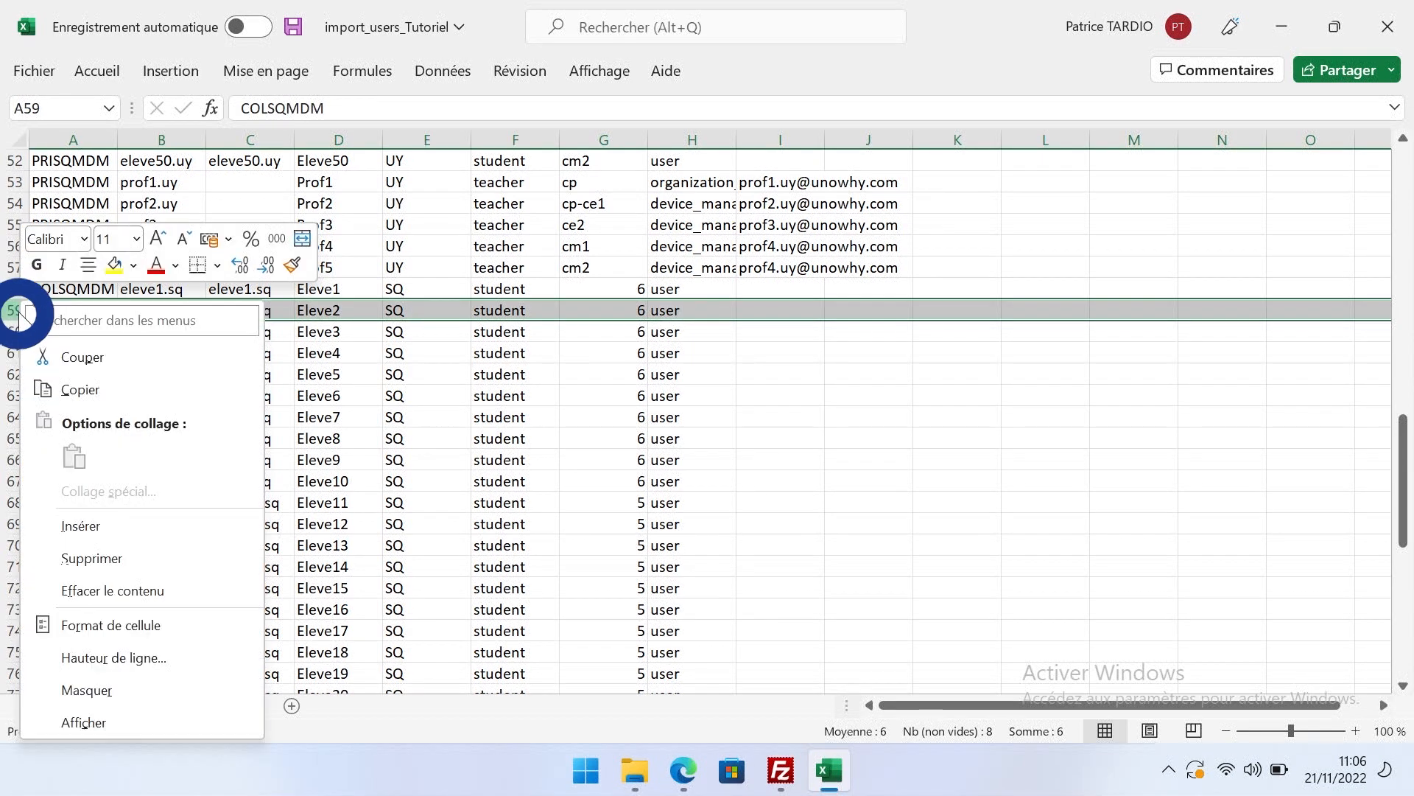
pyautogui.click(153, 558)
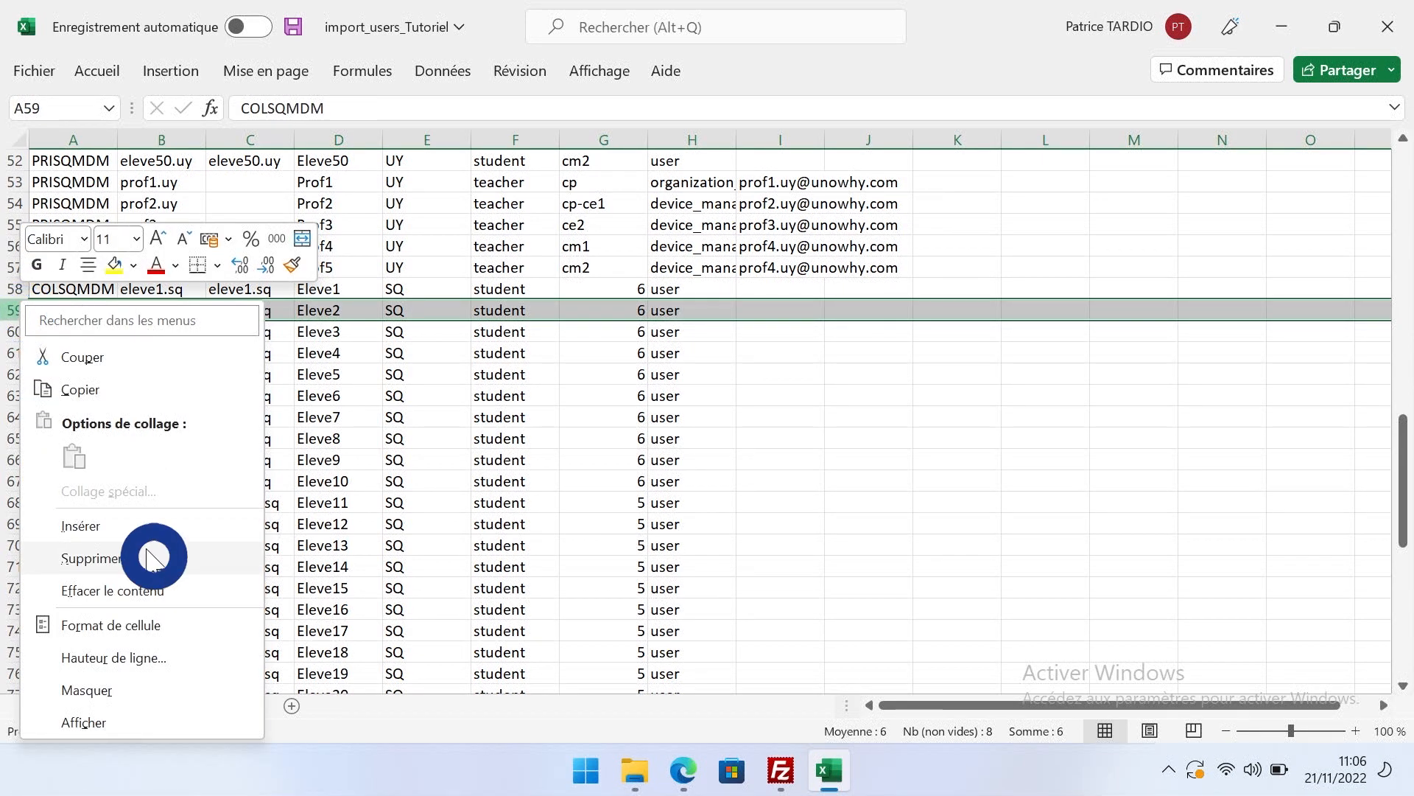
# Step: Delete row 1, which holds the duplicate key error message above the column headers
pyautogui.scroll(13, 179, 390)
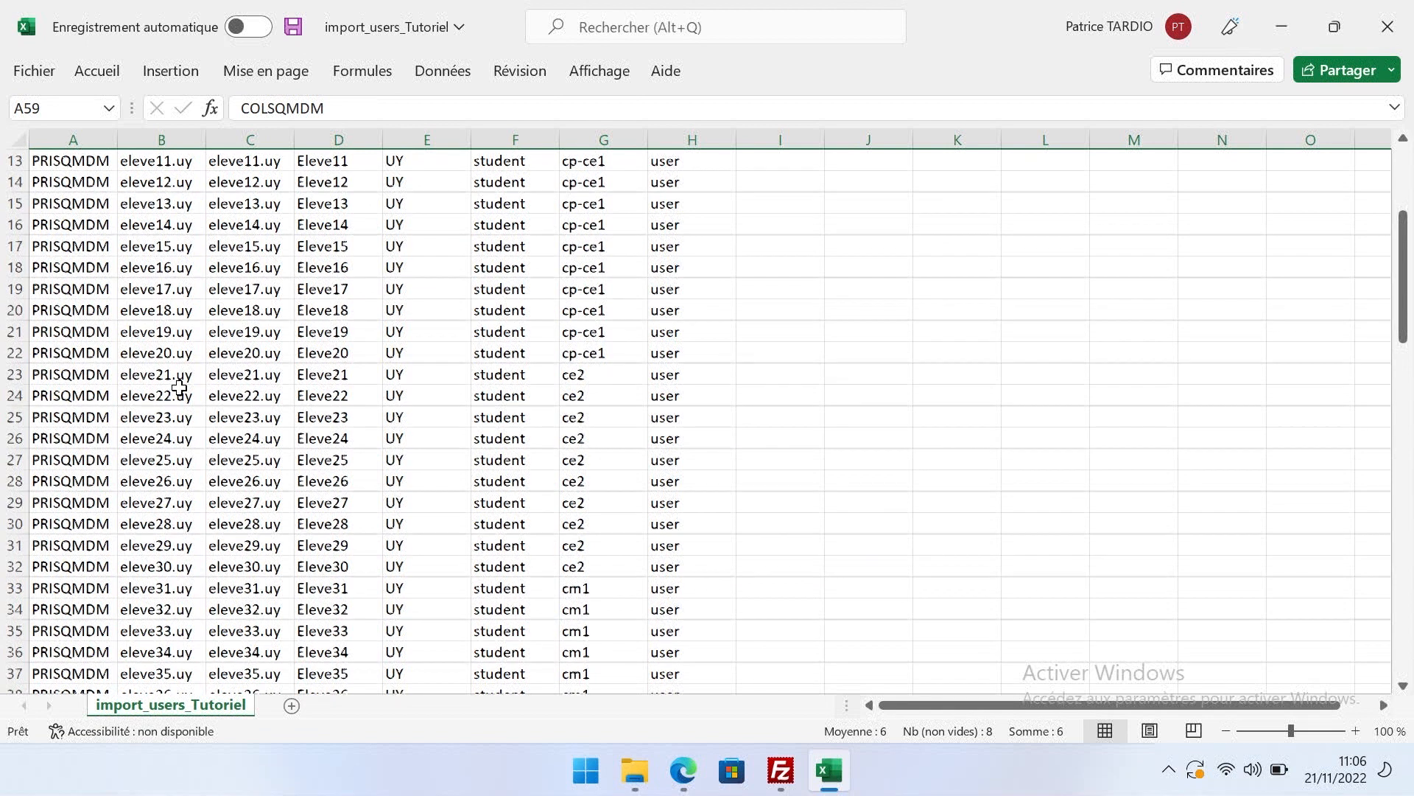
pyautogui.scroll(4, 179, 386)
pyautogui.click(15, 160)
pyautogui.rightClick(16, 160)
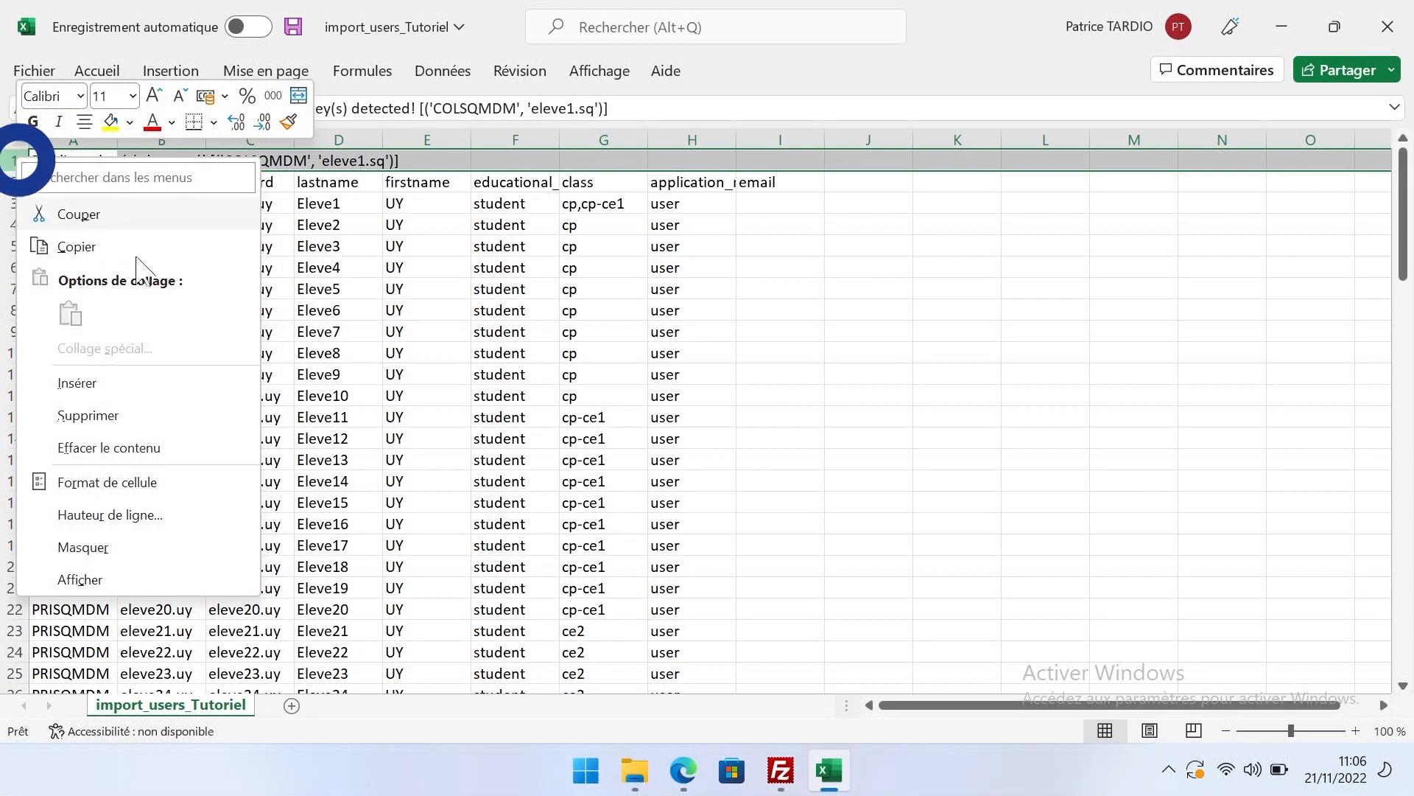
pyautogui.click(142, 413)
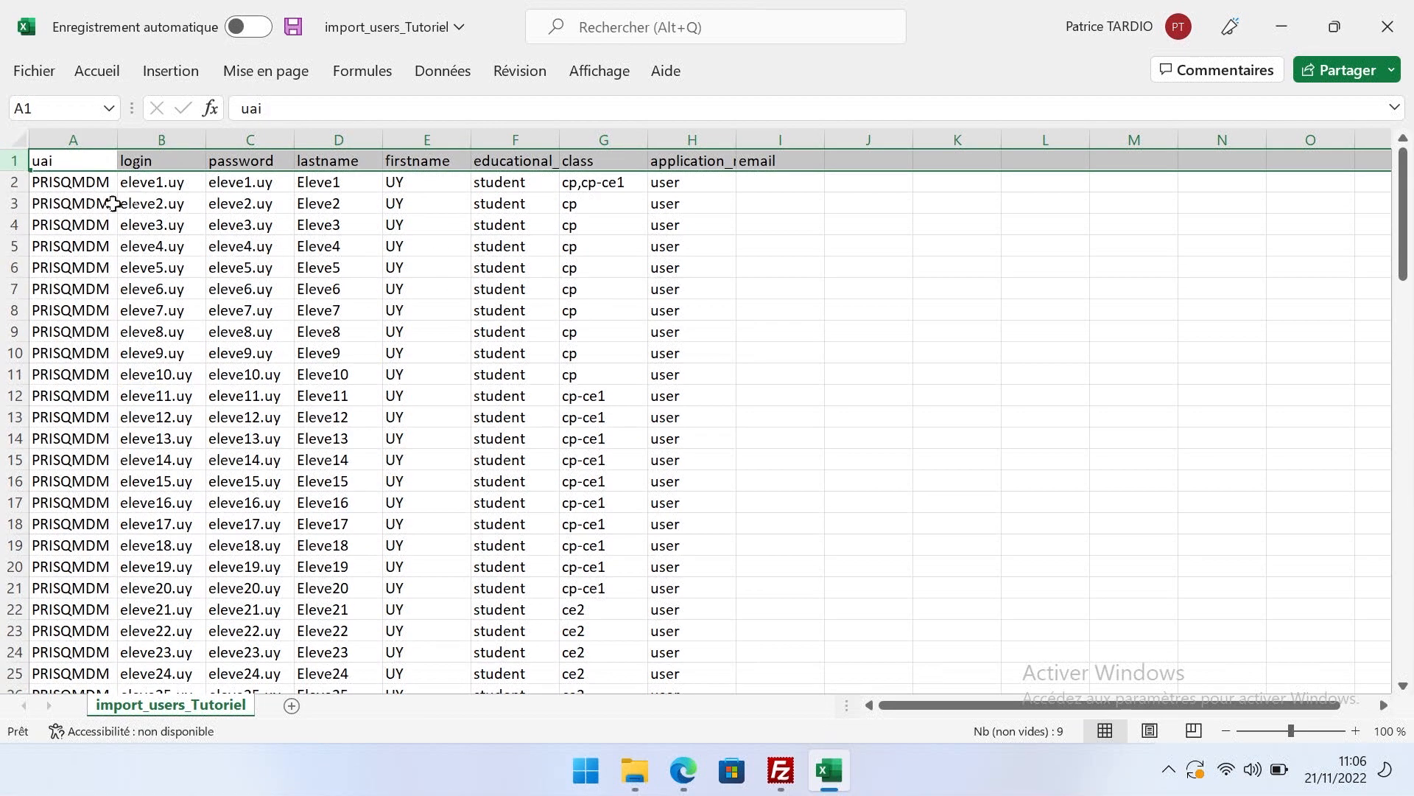
# Step: Save the corrected file as CSV UTF-8 (délimité par des virgules) under the name import_users_Tutoriel in the erreur folder, replacing the existing file
pyautogui.click(40, 160)
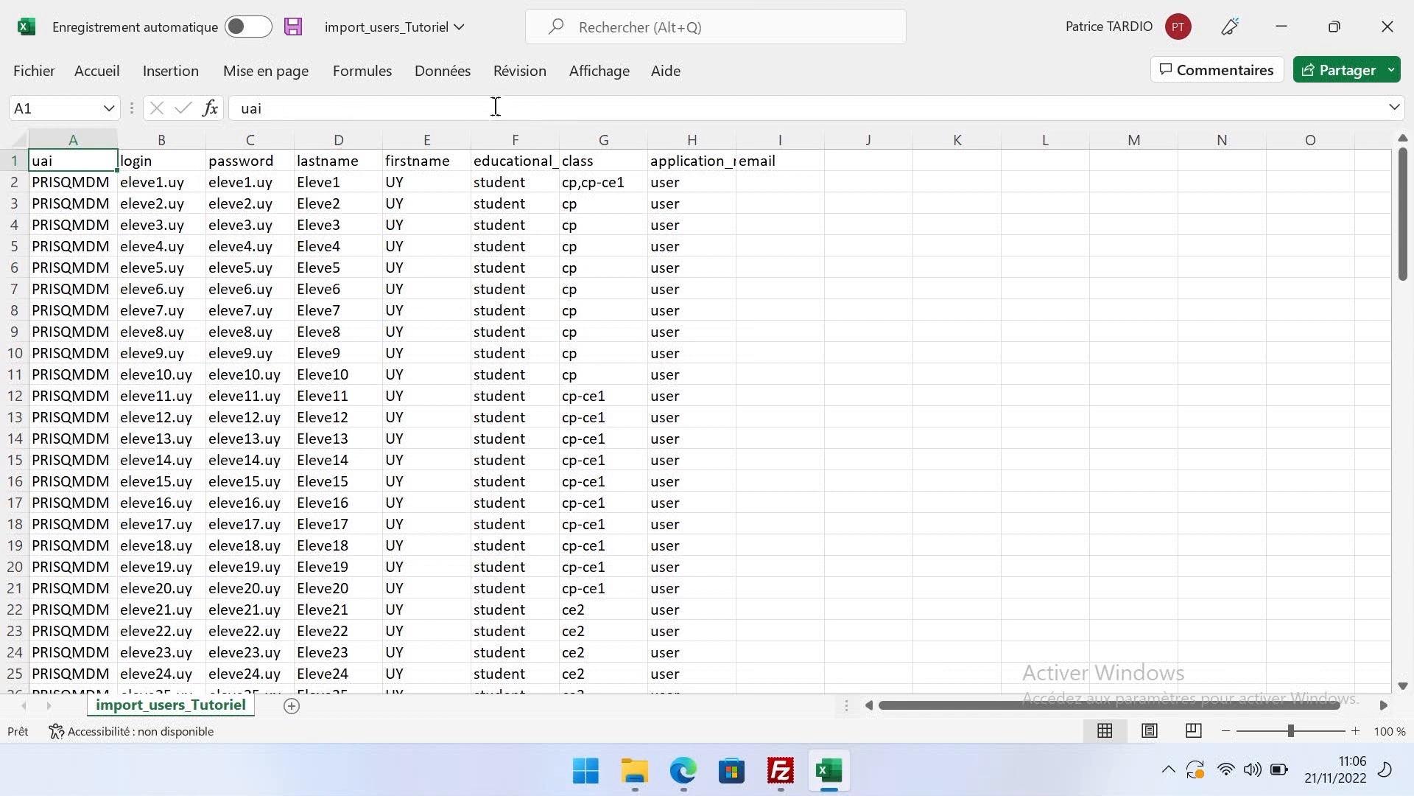
pyautogui.click(35, 65)
pyautogui.click(114, 368)
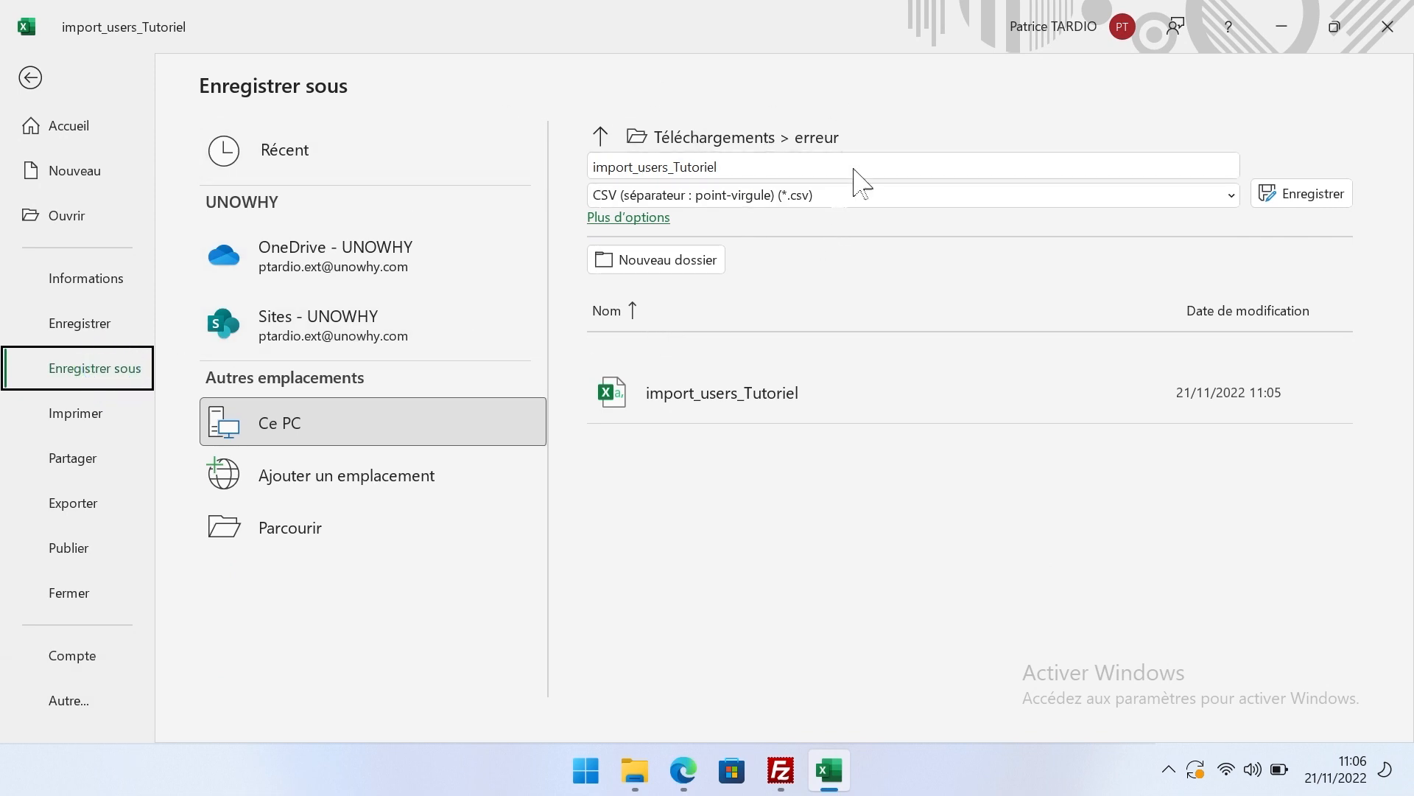
pyautogui.click(697, 198)
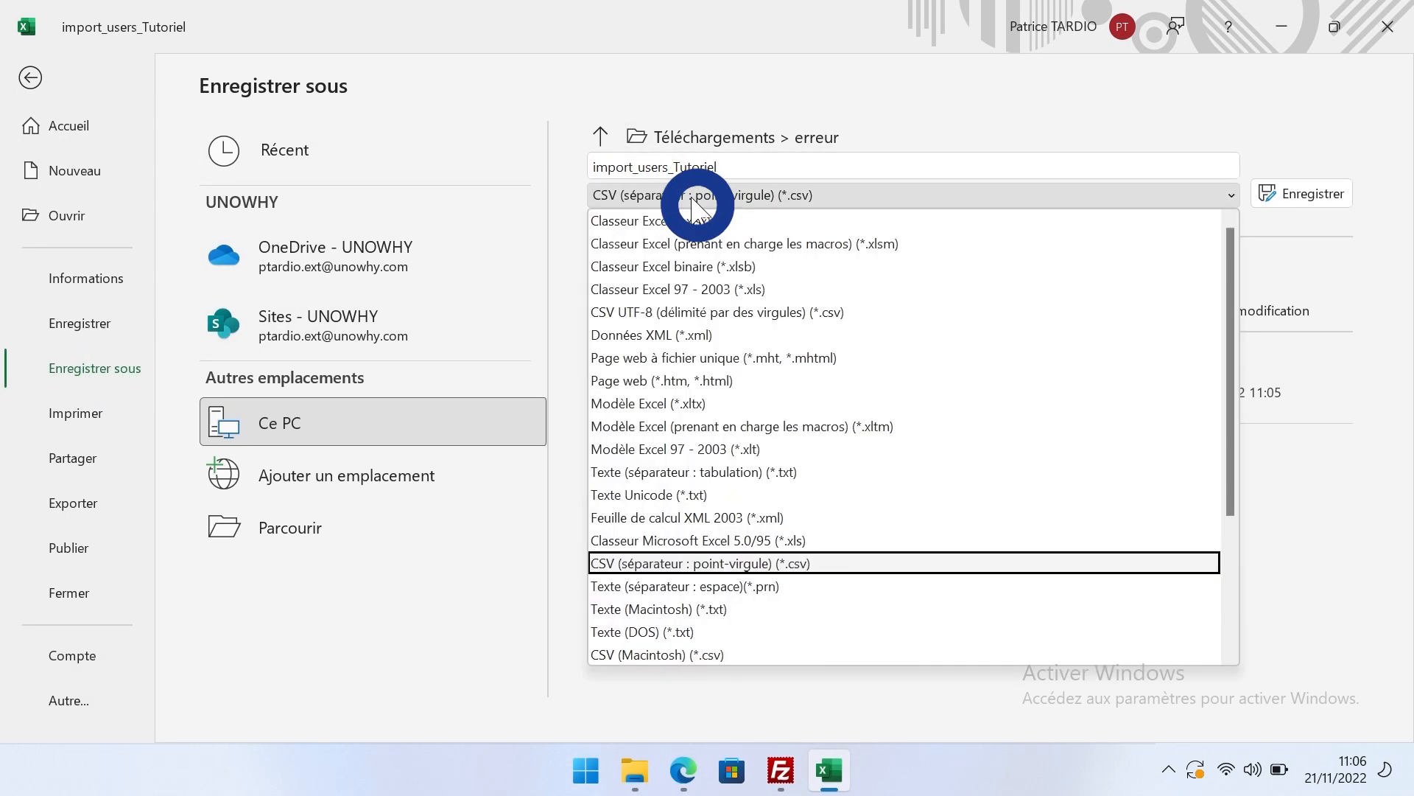
pyautogui.click(647, 316)
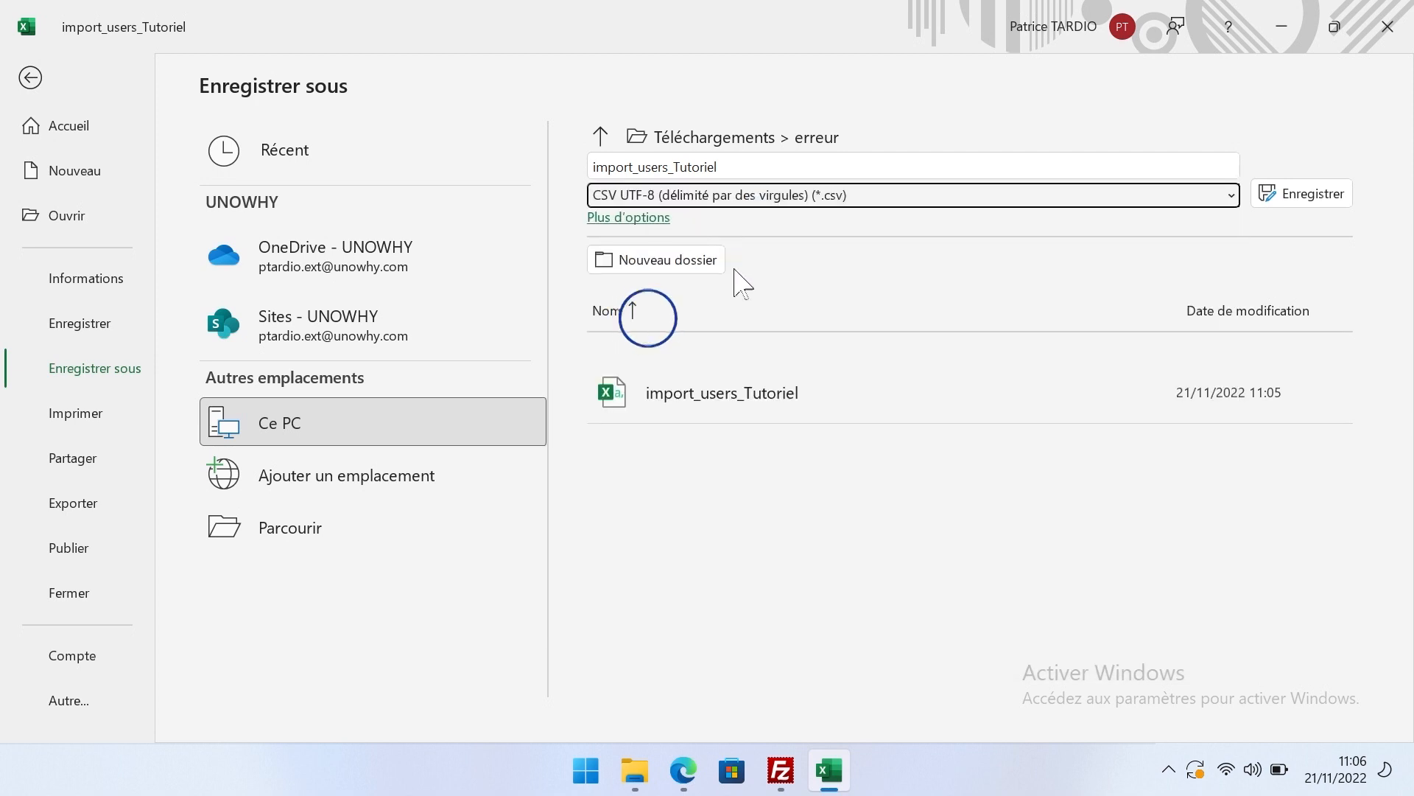
pyautogui.click(1301, 193)
pyautogui.click(707, 464)
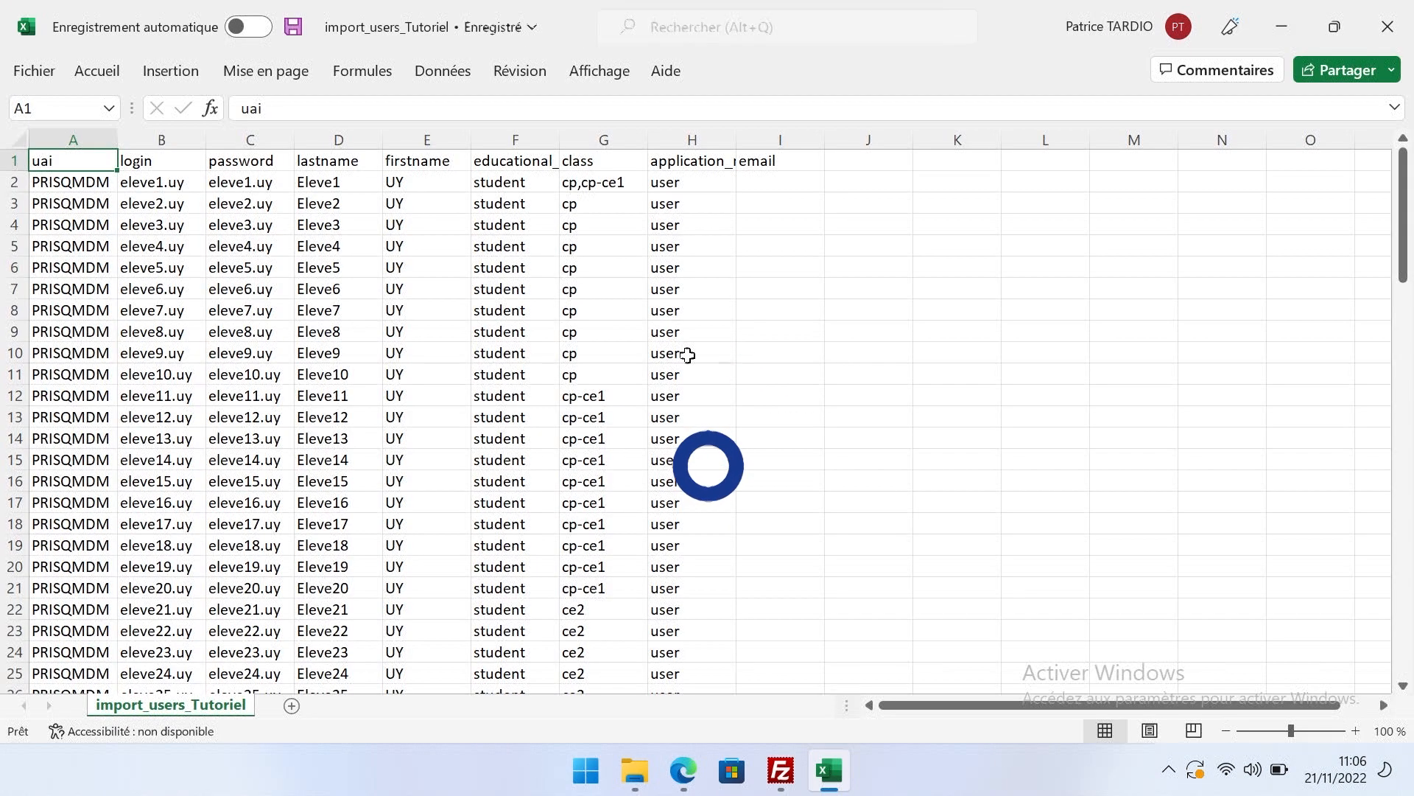
# Step: Switch to FileZilla and refresh the local erreur folder listing
pyautogui.click(779, 781)
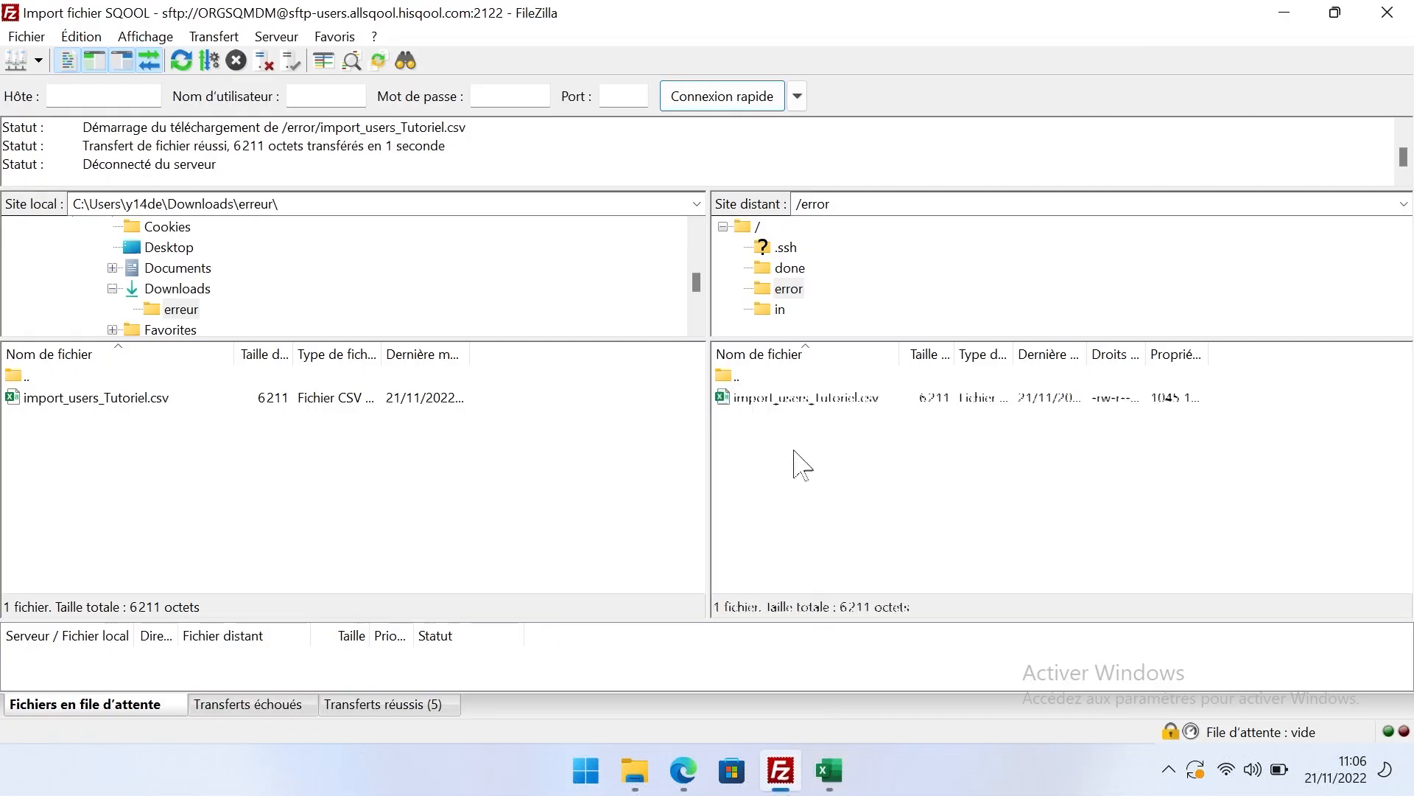
pyautogui.rightClick(148, 492)
pyautogui.click(316, 417)
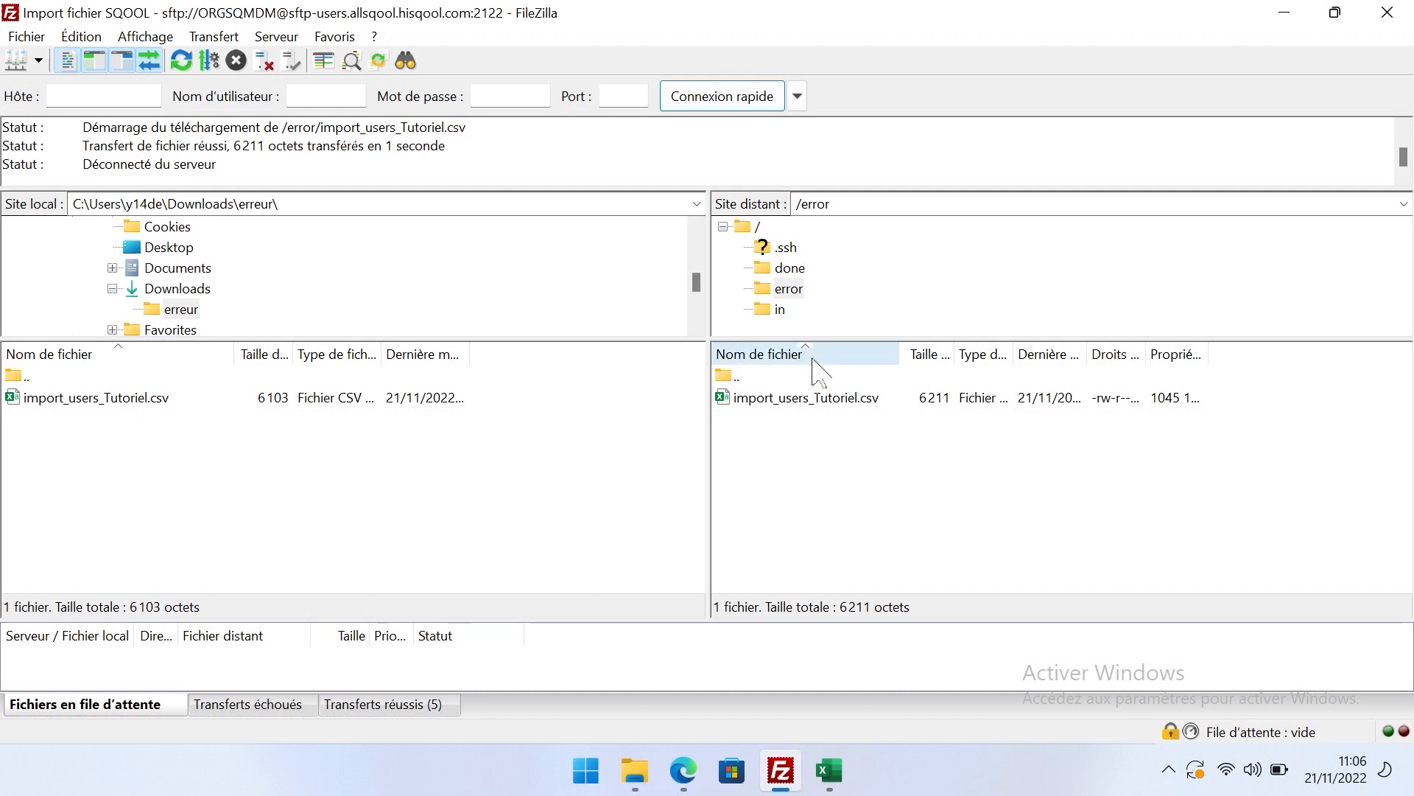
# Step: Open the remote "in" folder and upload the corrected import_users_Tutoriel.csv from the local erreur folder into it
pyautogui.doubleClick(788, 375)
pyautogui.doubleClick(749, 461)
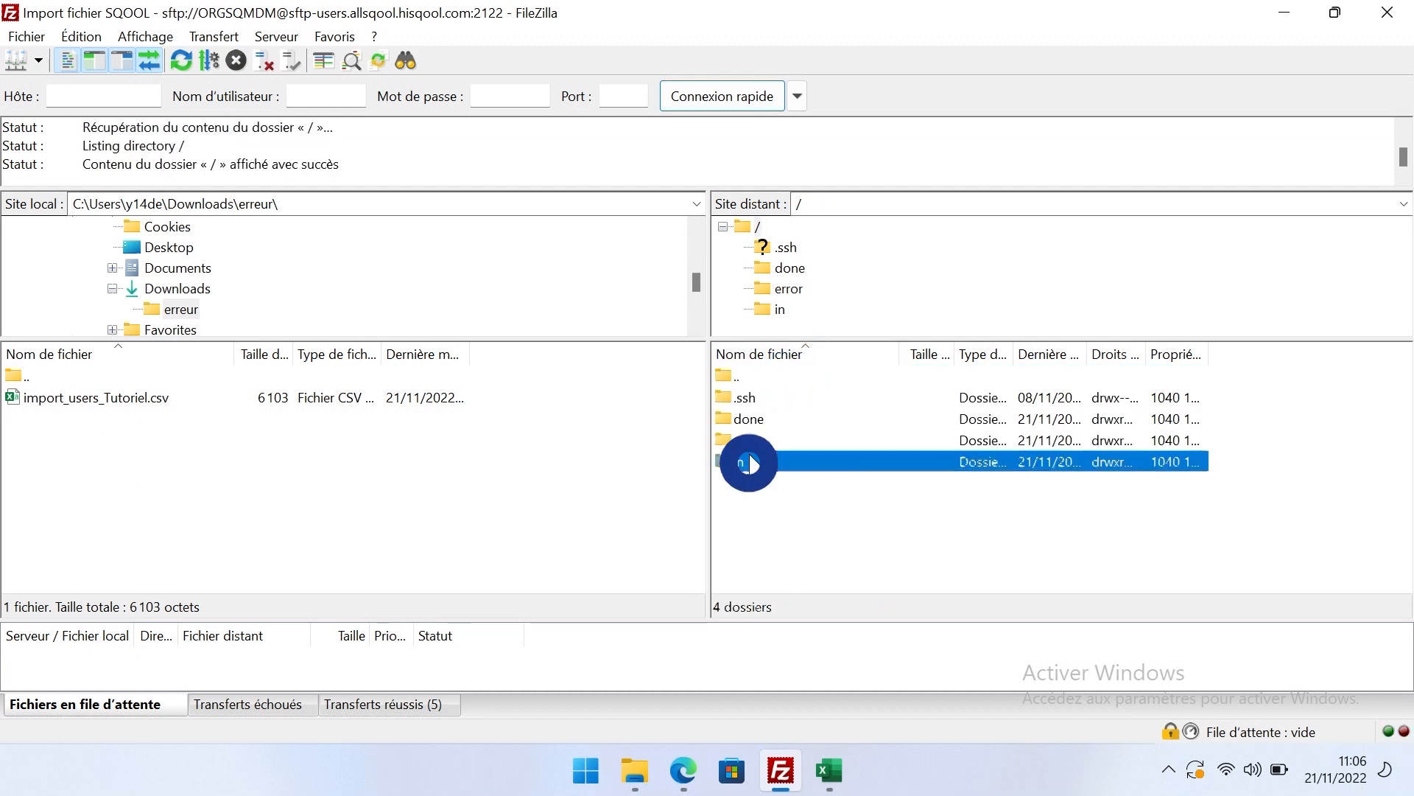
pyautogui.click(46, 399)
pyautogui.moveTo(18, 401); pyautogui.dragTo(894, 446)
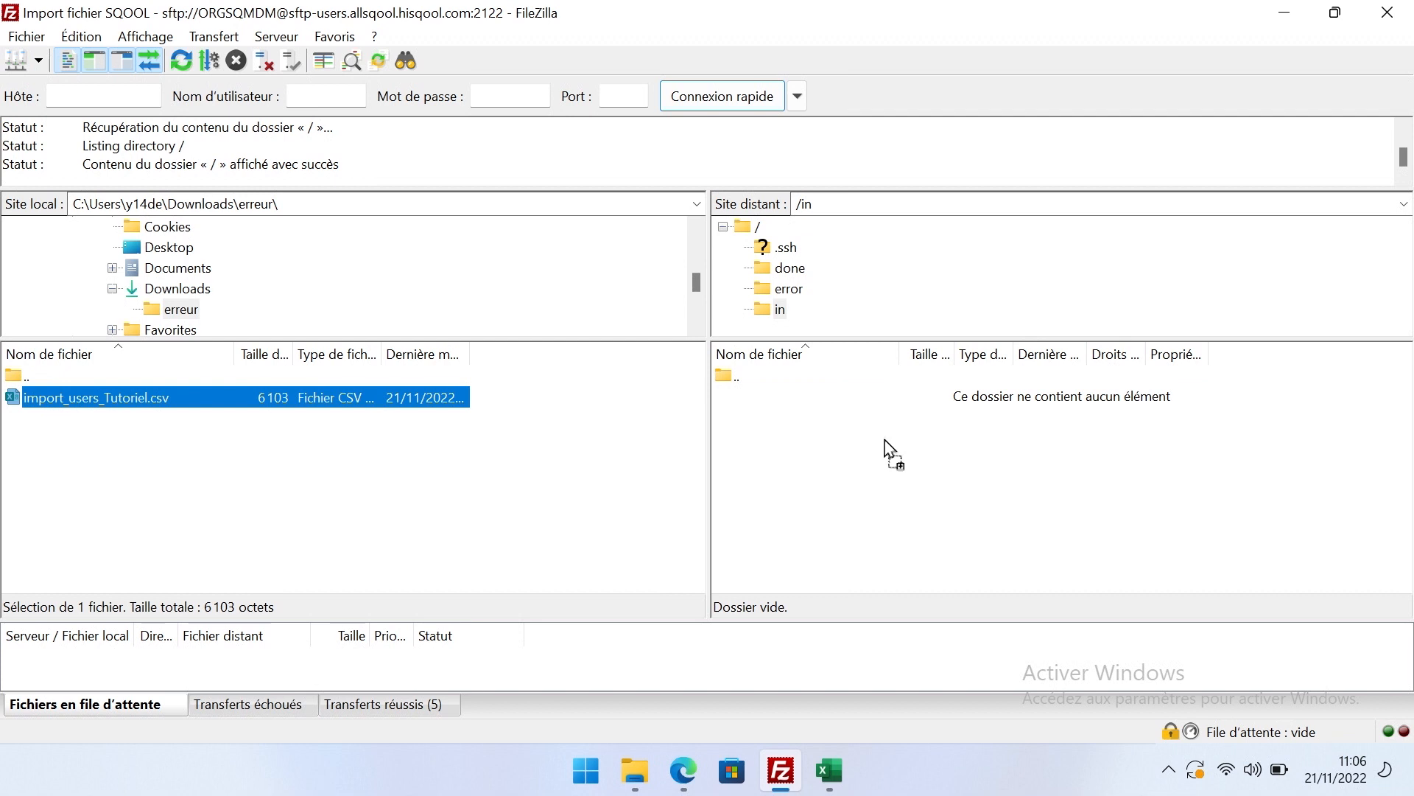
# Step: Refresh the remote "in" folder listing repeatedly to check whether import_users_Tutoriel.csv has been processed
pyautogui.rightClick(895, 480)
pyautogui.click(979, 340)
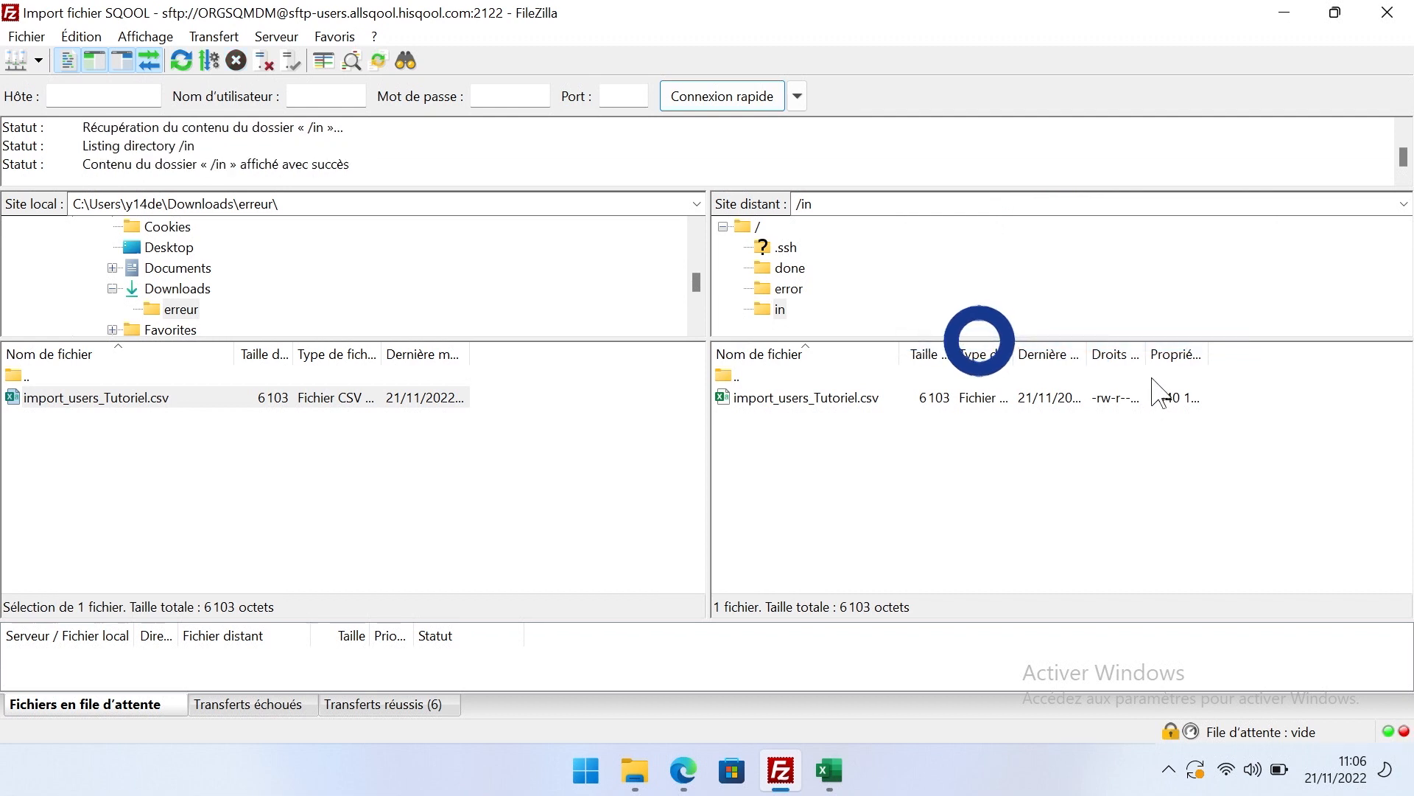
pyautogui.rightClick(907, 444)
pyautogui.click(1011, 607)
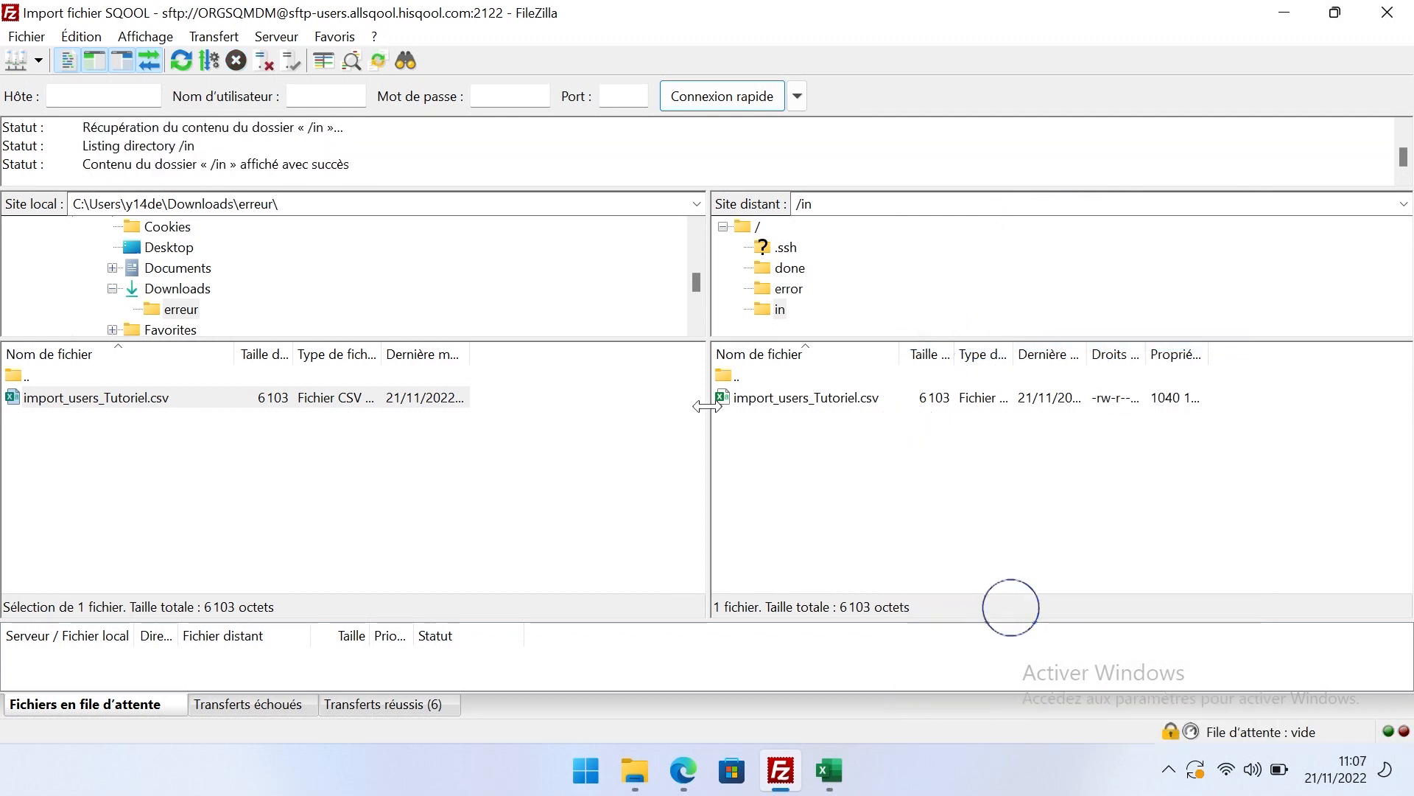
pyautogui.rightClick(794, 448)
pyautogui.click(924, 613)
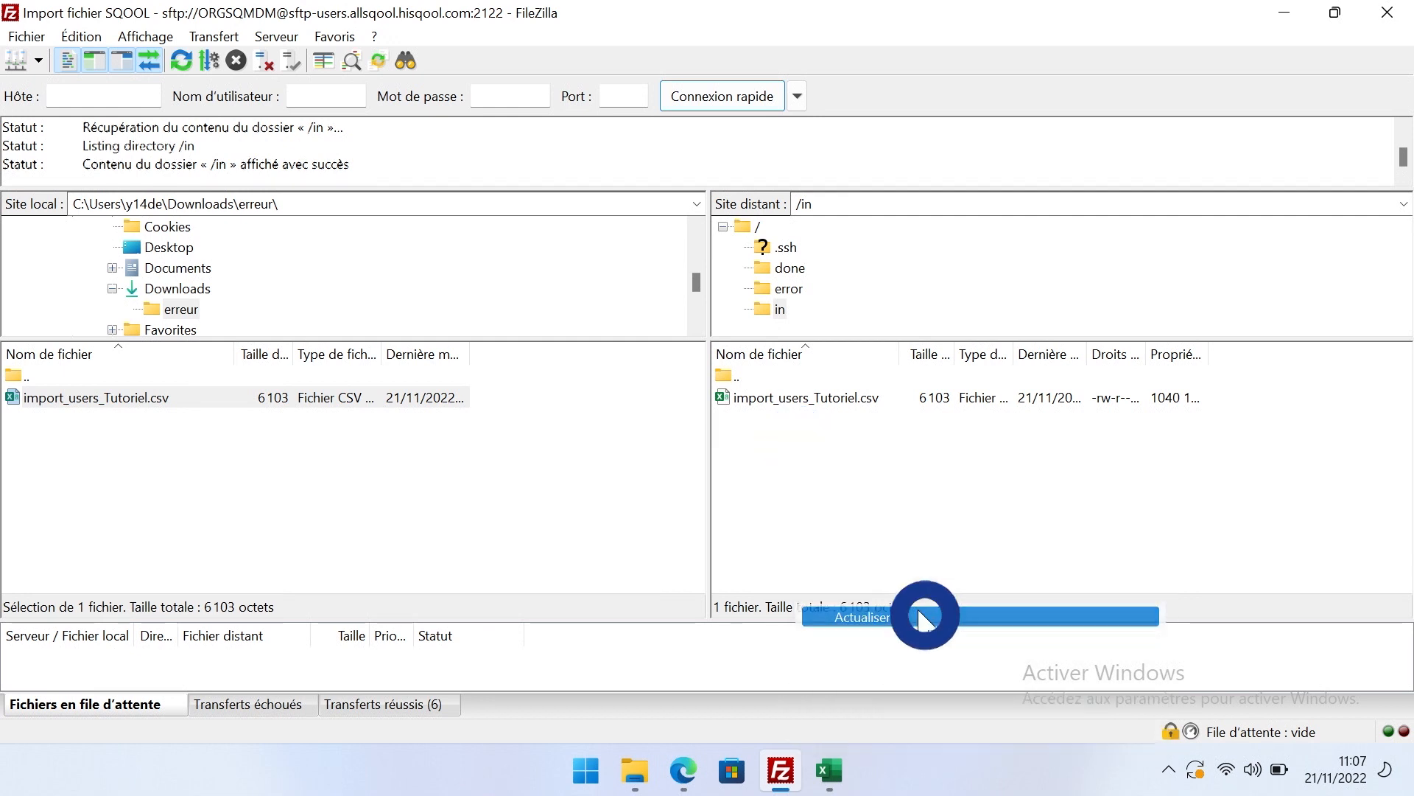